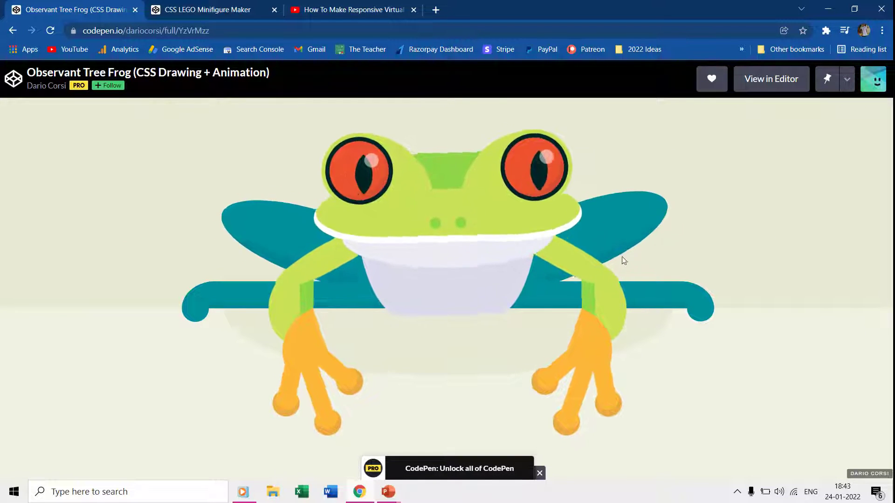
- Bring the responsive frog animation presentation to the front from the taskbar previews
{"action": "left_click", "coordinate": [763, 81]}
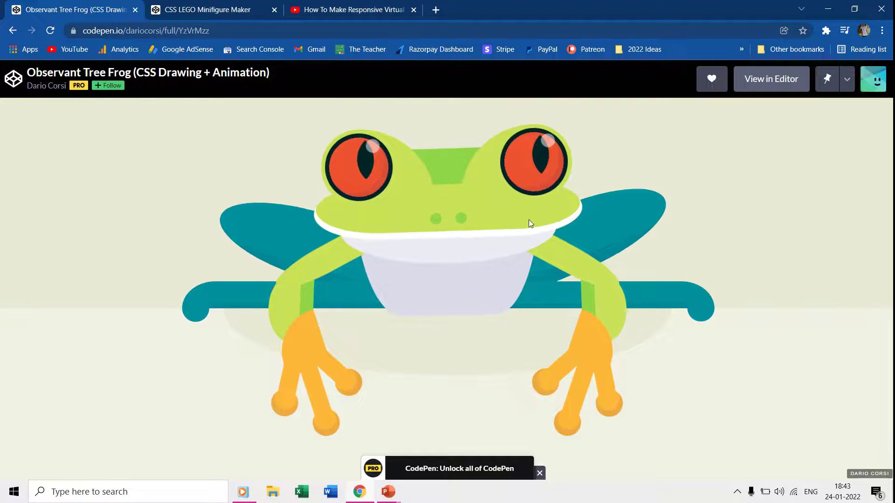
{"action": "mouse_move", "coordinate": [385, 497]}
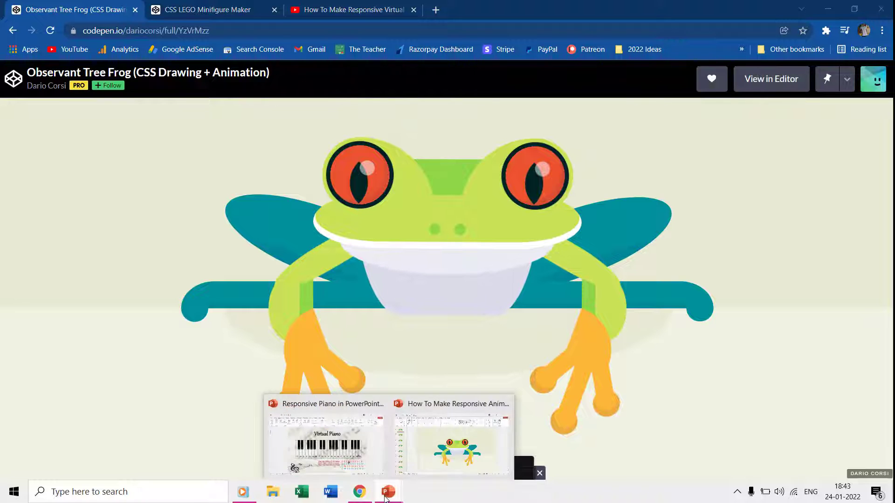
{"action": "left_click", "coordinate": [441, 444]}
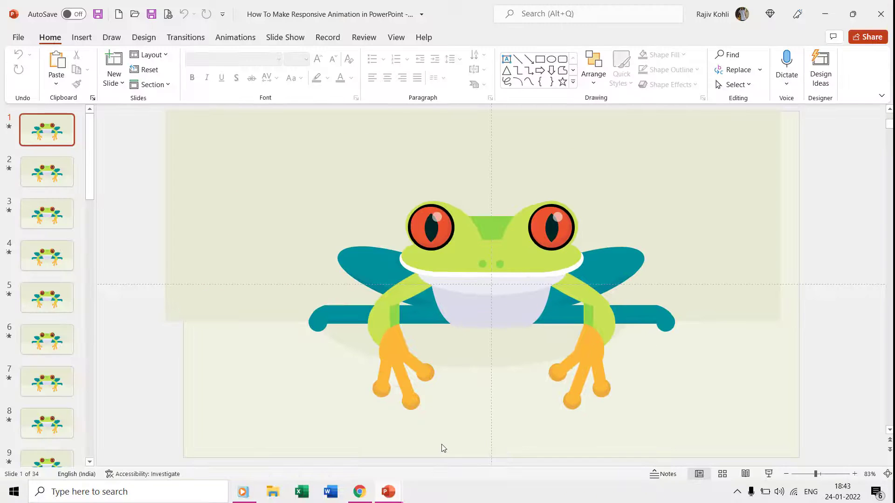
- Browse all 34 frog slides in Slide Sorter, then return to Normal view
{"action": "left_click", "coordinate": [724, 473]}
{"action": "scroll", "coordinate": [620, 367], "scroll_direction": "down", "scroll_amount": 10}
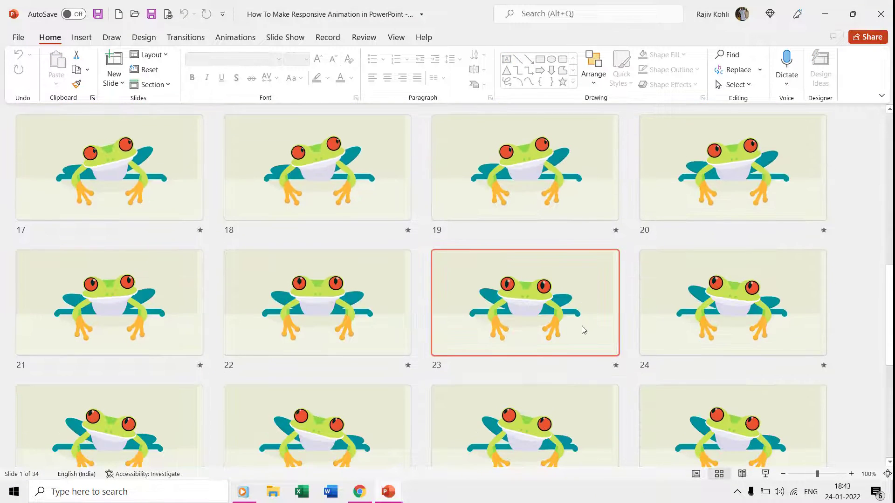
{"action": "scroll", "coordinate": [582, 329], "scroll_direction": "down", "scroll_amount": 6}
{"action": "scroll", "coordinate": [582, 331], "scroll_direction": "up", "scroll_amount": 10}
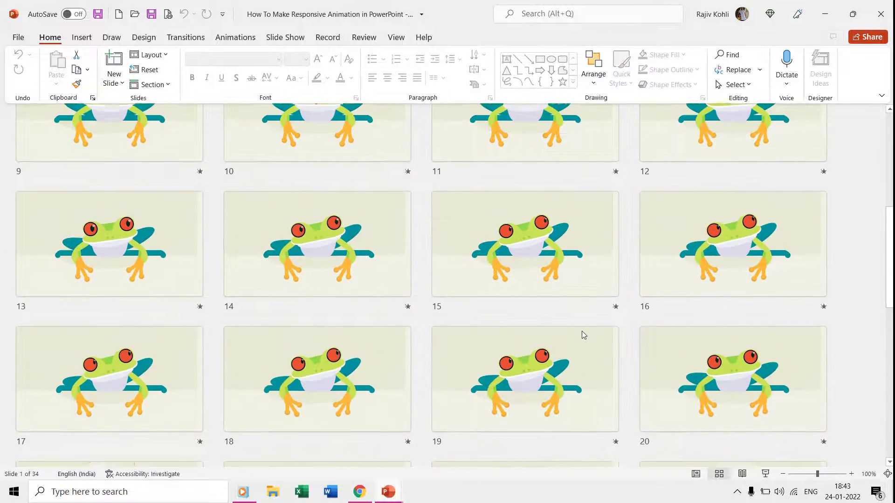
{"action": "scroll", "coordinate": [582, 331], "scroll_direction": "up", "scroll_amount": 3}
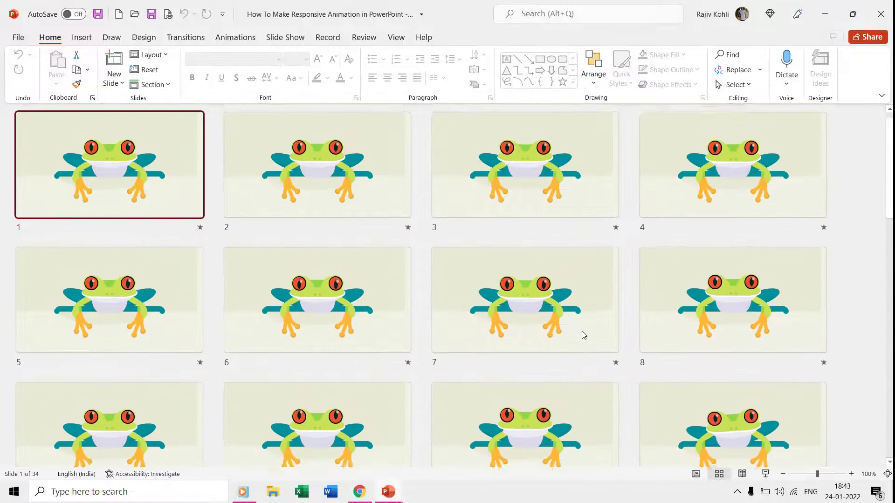
{"action": "left_click", "coordinate": [695, 474]}
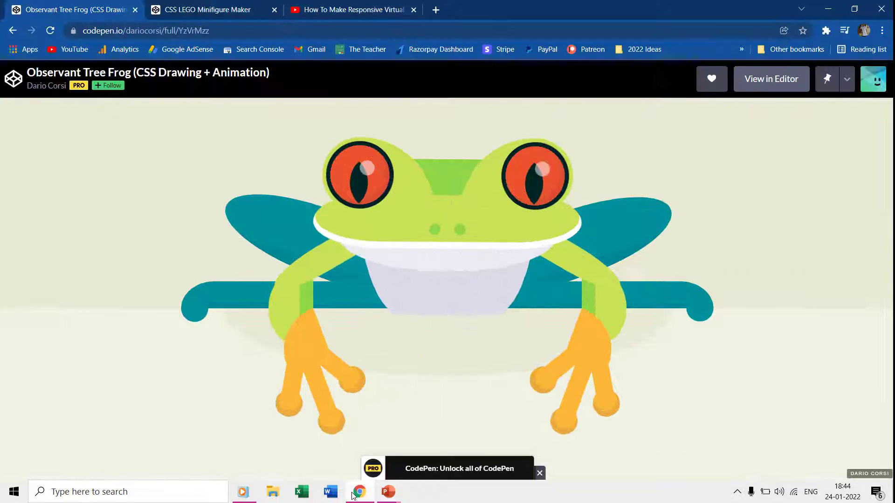
- Give the LEGO minifigure a worried face and a lowest-hue, fully saturated shirt, then play the piano tutorial
{"action": "left_click", "coordinate": [187, 10]}
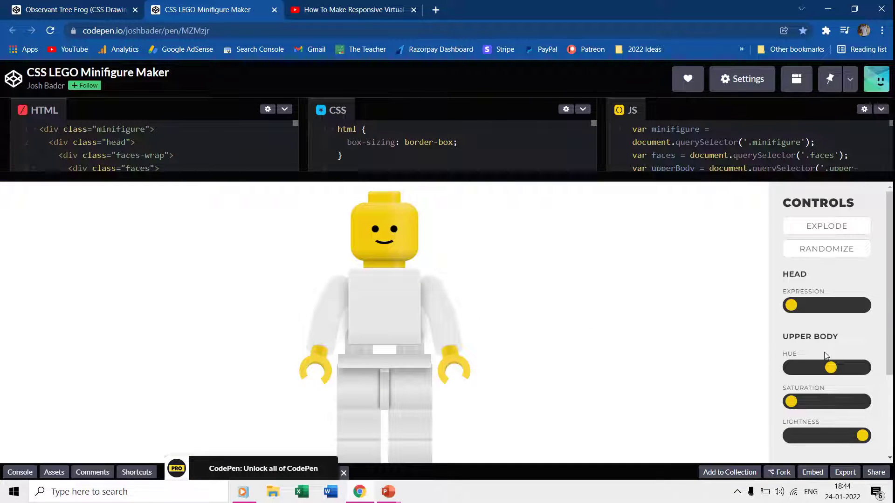
{"action": "left_click_drag", "start_coordinate": [792, 306], "coordinate": [856, 307]}
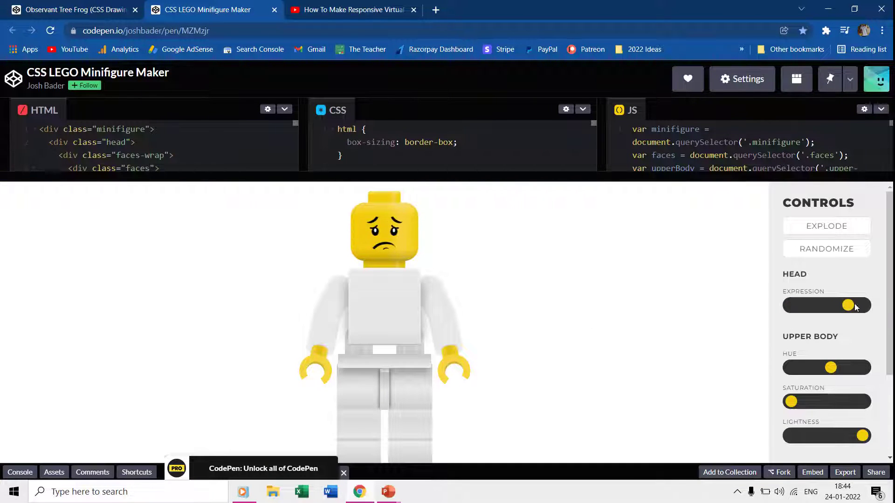
{"action": "left_click_drag", "start_coordinate": [832, 375], "coordinate": [777, 377]}
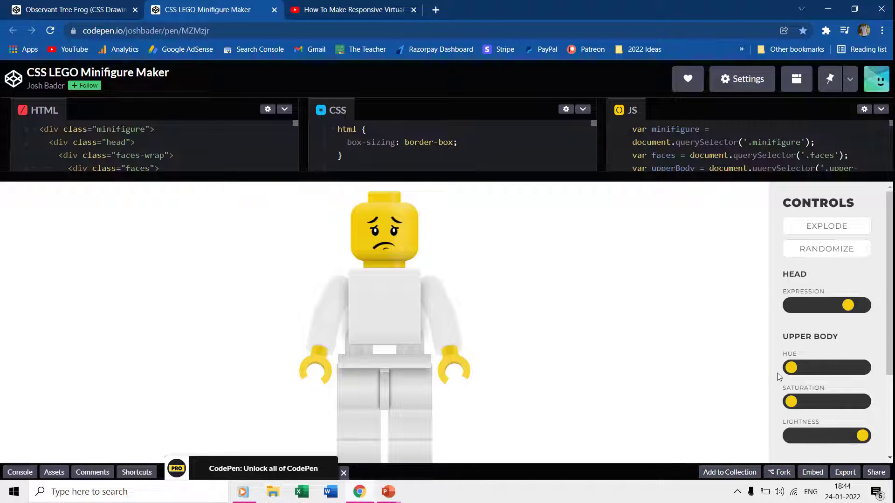
{"action": "left_click_drag", "start_coordinate": [836, 402], "coordinate": [795, 446]}
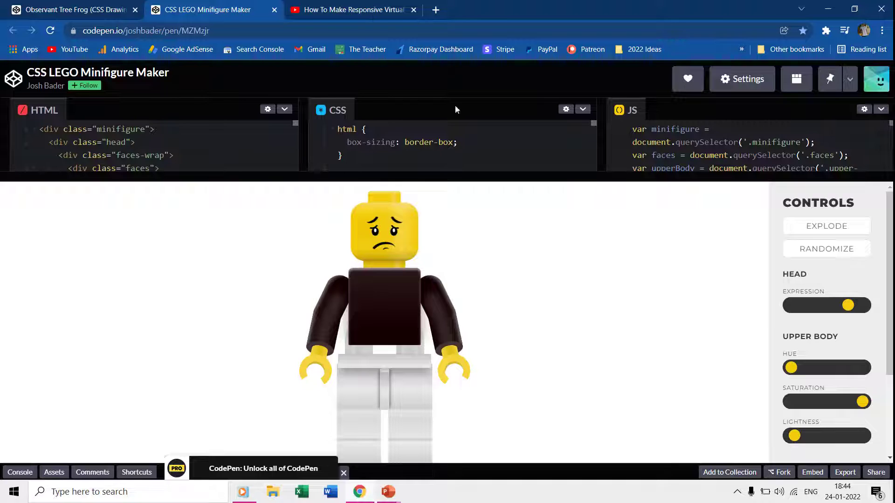
{"action": "left_click", "coordinate": [354, 10]}
{"action": "left_click", "coordinate": [355, 267]}
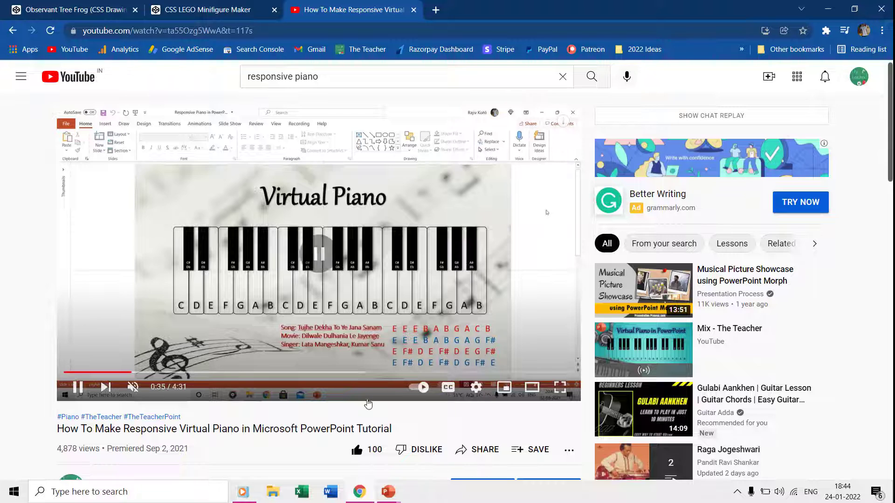
{"action": "mouse_move", "coordinate": [388, 492]}
{"action": "left_click", "coordinate": [337, 428]}
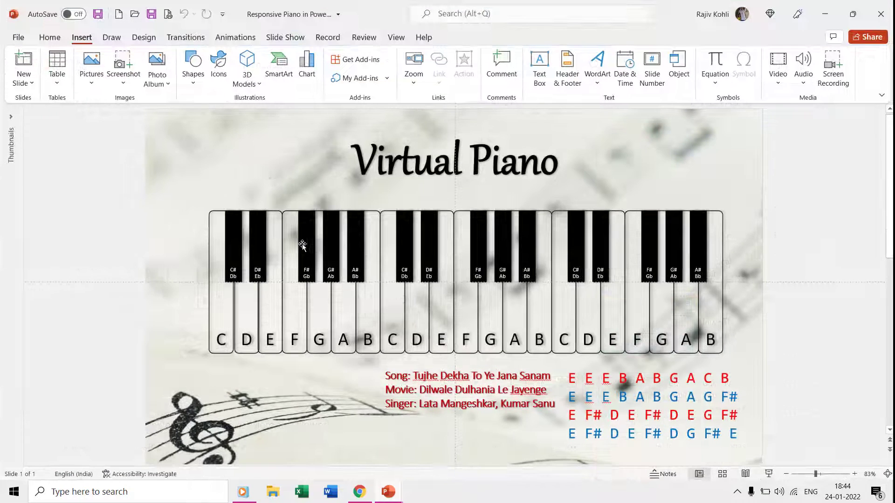
{"action": "left_click", "coordinate": [303, 238]}
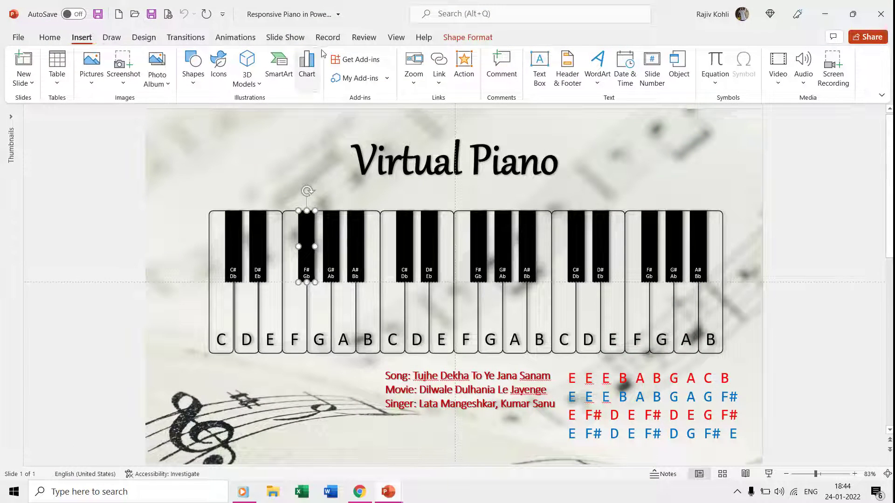
{"action": "left_click", "coordinate": [464, 65]}
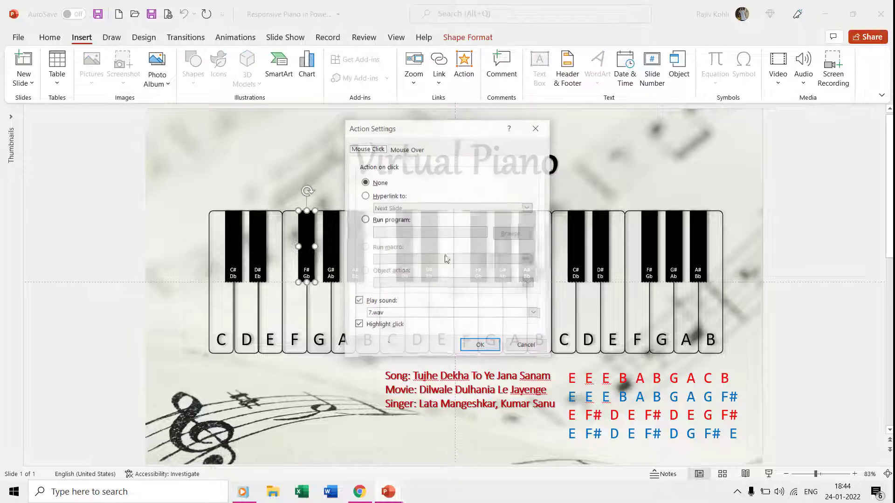
{"action": "left_click", "coordinate": [387, 314]}
{"action": "left_click", "coordinate": [387, 314]}
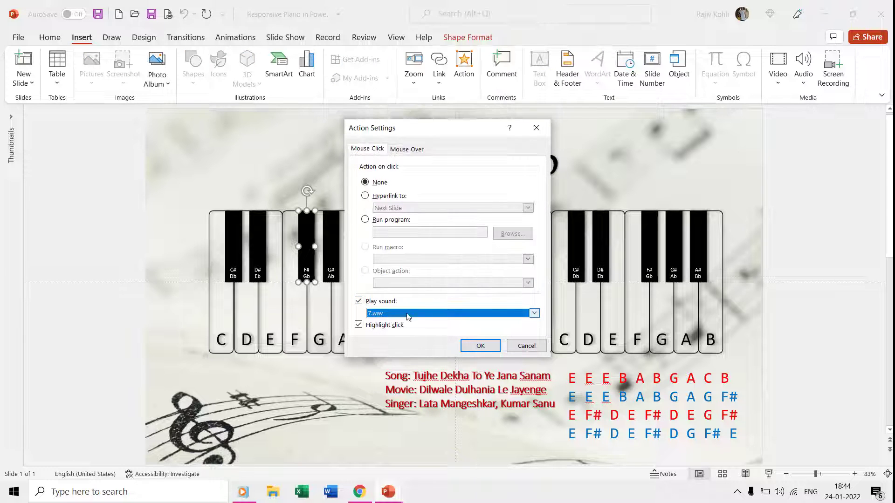
{"action": "key", "text": "Return"}
{"action": "key", "text": "alt+Tab"}
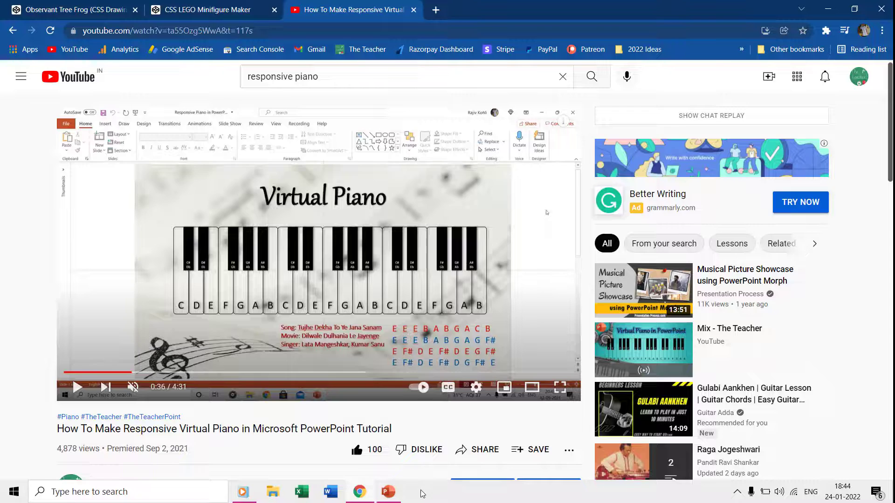
- Step through the frog slides from 1 down to 34 and back up to slide 1
{"action": "left_click", "coordinate": [391, 493]}
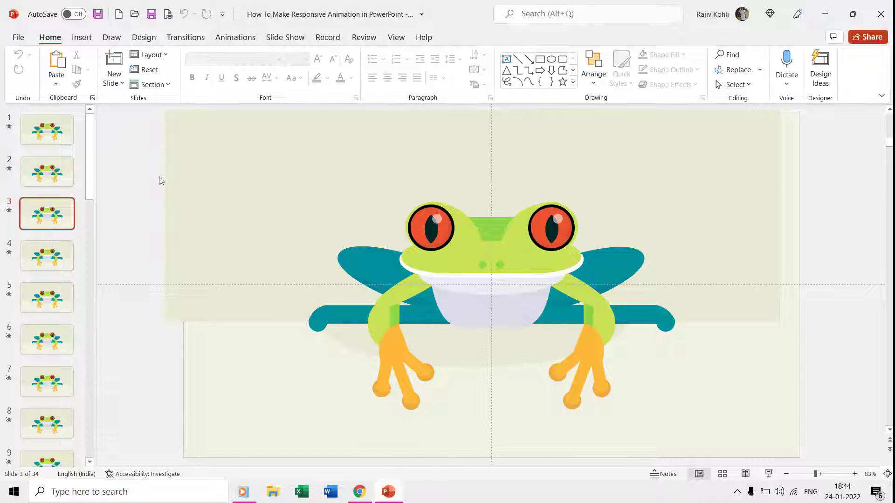
{"action": "left_click", "coordinate": [59, 130]}
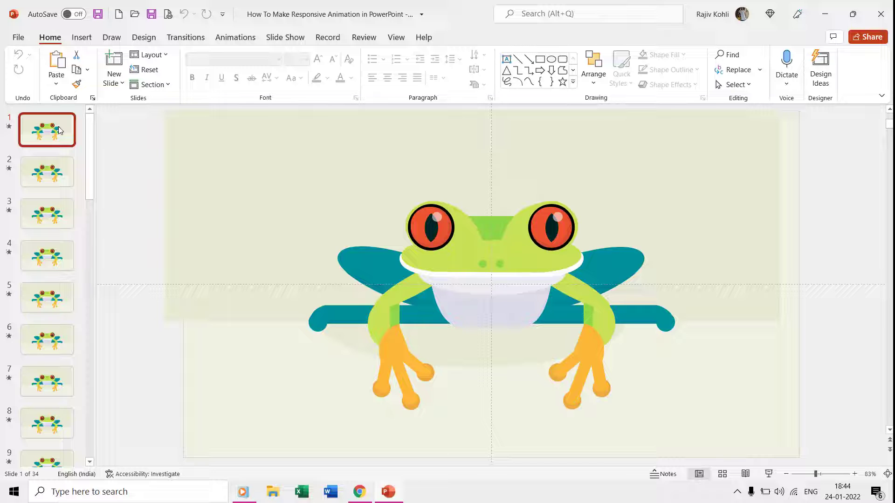
{"action": "key", "text": "Down"}
{"action": "key", "text": "Down"}
{"action": "key", "text": "Down"}
{"action": "key", "text": "Down"}
{"action": "key", "text": "Down"}
{"action": "key", "text": "Down"}
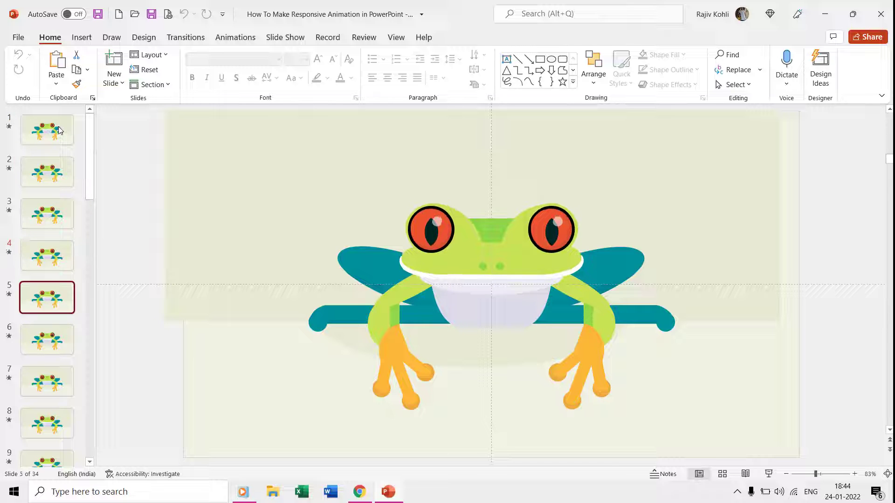
{"action": "key", "text": "Down"}
{"action": "key", "text": "Down"}
{"action": "key", "text": "Down"}
{"action": "key", "text": "Down"}
{"action": "key", "text": "Down"}
{"action": "key", "text": "Down"}
{"action": "key", "text": "Down"}
{"action": "key", "text": "Down"}
{"action": "key", "text": "Down"}
{"action": "key", "text": "Down"}
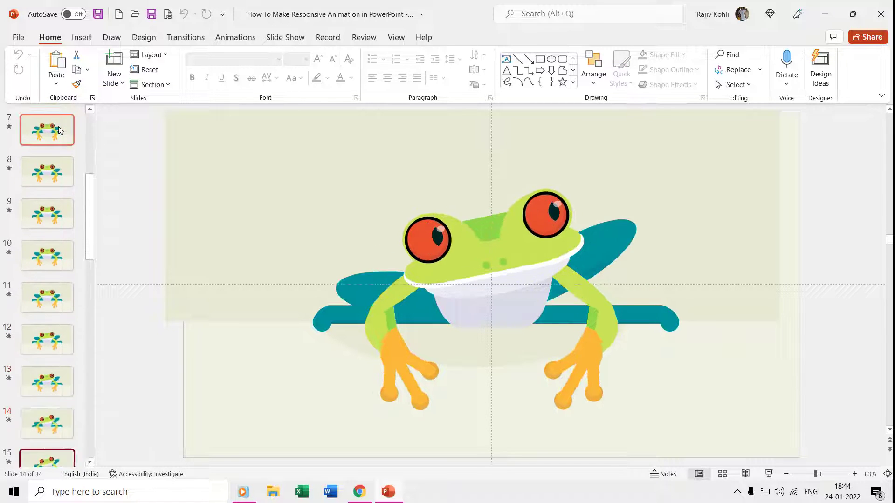
{"action": "key", "text": "Down"}
{"action": "key", "text": "Down"}
{"action": "key", "text": "Down"}
{"action": "key", "text": "Down"}
{"action": "key", "text": "Down"}
{"action": "key", "text": "Down"}
{"action": "key", "text": "Down"}
{"action": "key", "text": "Down"}
{"action": "key", "text": "Down"}
{"action": "key", "text": "Down"}
{"action": "key", "text": "Down"}
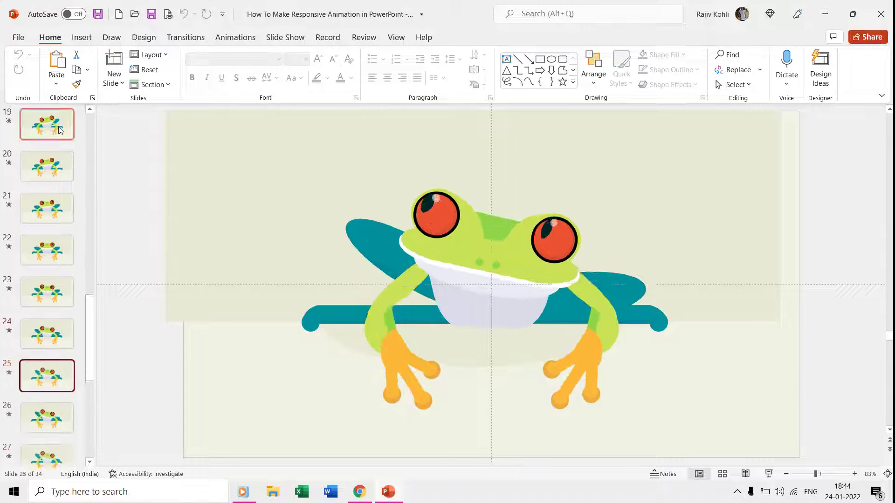
{"action": "key", "text": "Down"}
{"action": "key", "text": "Down"}
{"action": "key", "text": "Down"}
{"action": "key", "text": "Down"}
{"action": "key", "text": "Down"}
{"action": "key", "text": "Down"}
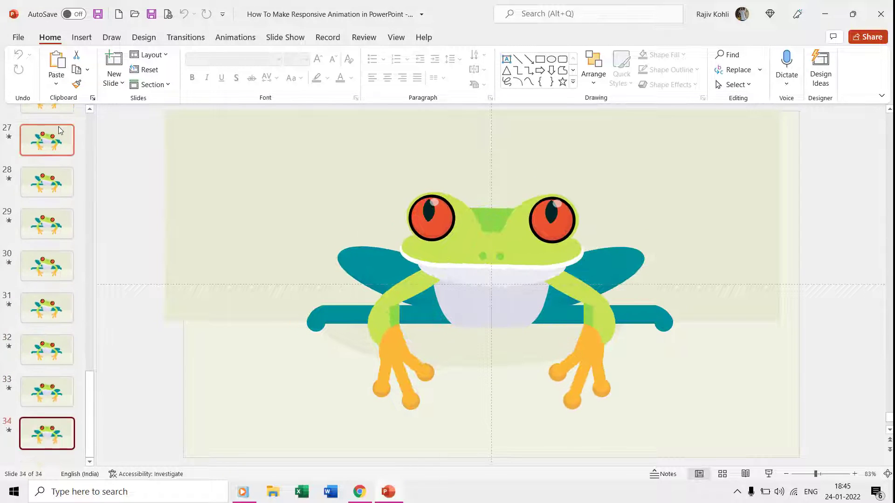
{"action": "key", "text": "Up"}
{"action": "key", "text": "Up"}
{"action": "key", "text": "Up"}
{"action": "key", "text": "Up"}
{"action": "key", "text": "Up"}
{"action": "key", "text": "Up"}
{"action": "key", "text": "Up"}
{"action": "key", "text": "Up"}
{"action": "key", "text": "Up"}
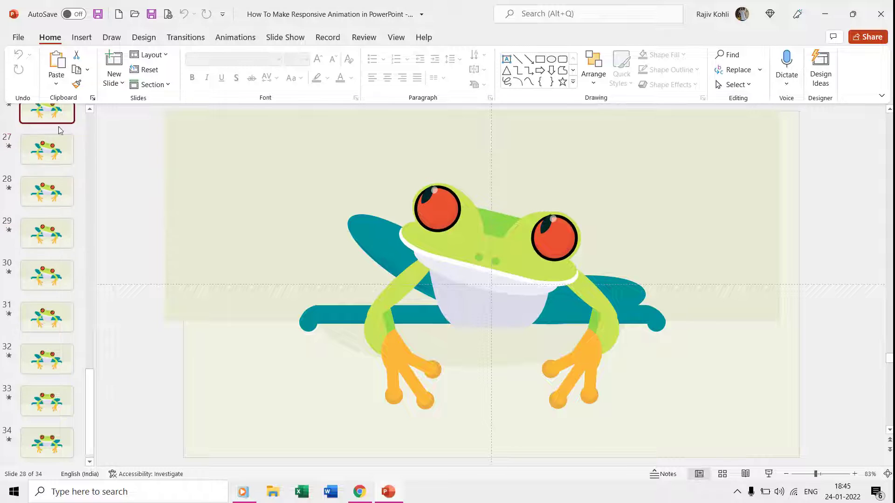
{"action": "key", "text": "Up"}
{"action": "key", "text": "Up"}
{"action": "key", "text": "Up"}
{"action": "key", "text": "Up"}
{"action": "key", "text": "Up"}
{"action": "key", "text": "Up"}
{"action": "key", "text": "Up"}
{"action": "key", "text": "Up"}
{"action": "key", "text": "Up"}
{"action": "key", "text": "Up"}
{"action": "key", "text": "Up"}
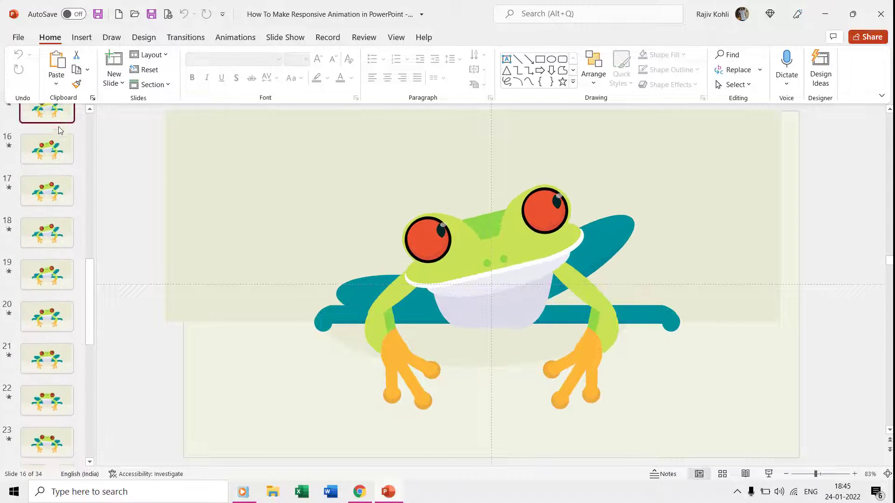
{"action": "key", "text": "Up"}
{"action": "key", "text": "Up"}
{"action": "key", "text": "Up"}
{"action": "key", "text": "Up"}
{"action": "key", "text": "Up"}
{"action": "key", "text": "Up"}
{"action": "key", "text": "Up"}
{"action": "key", "text": "Up"}
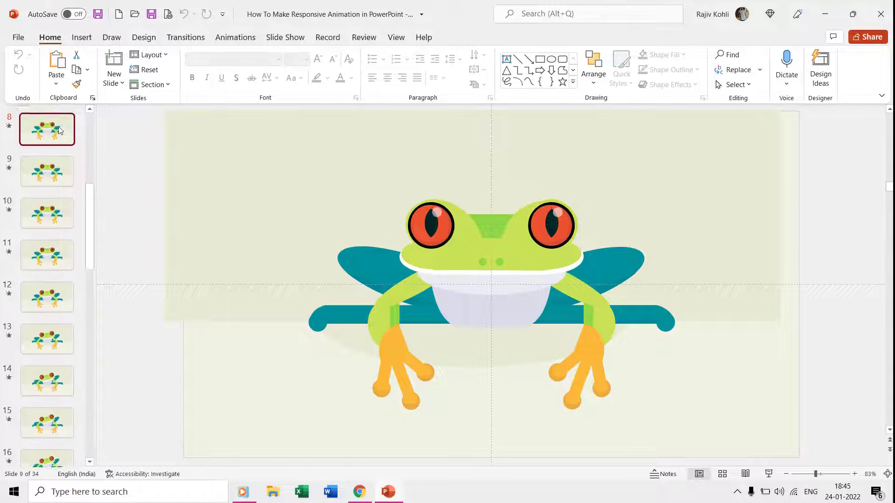
{"action": "key", "text": "Up"}
{"action": "key", "text": "Up"}
{"action": "key", "text": "Up"}
{"action": "key", "text": "Up"}
{"action": "key", "text": "Up"}
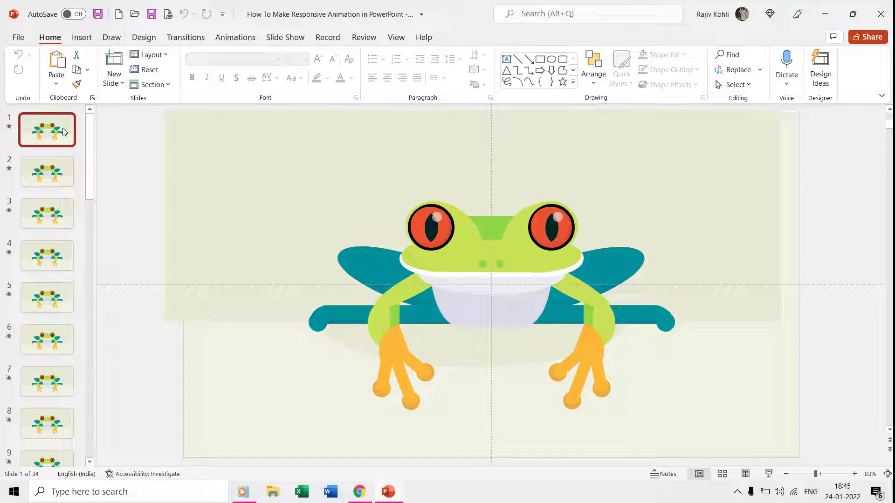
- Open the Animation Pane and widen it to show the full animation names
{"action": "left_click", "coordinate": [235, 37]}
{"action": "left_click", "coordinate": [655, 55]}
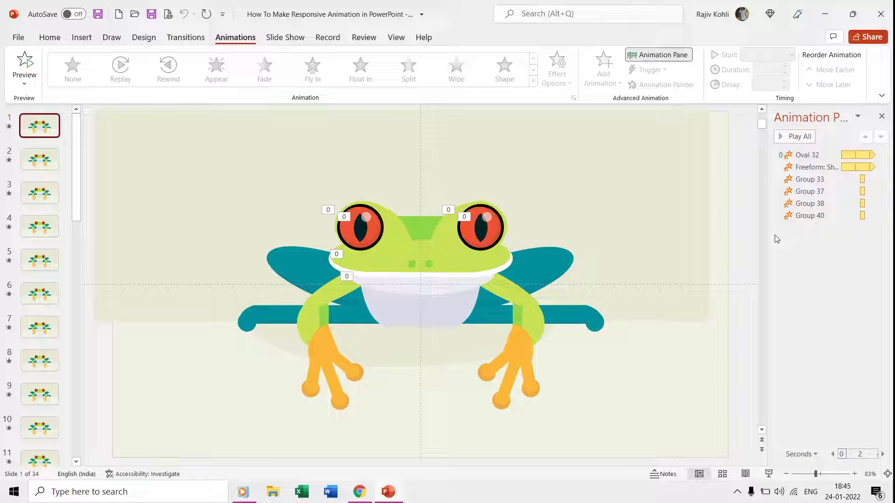
{"action": "left_click_drag", "start_coordinate": [768, 230], "coordinate": [734, 230]}
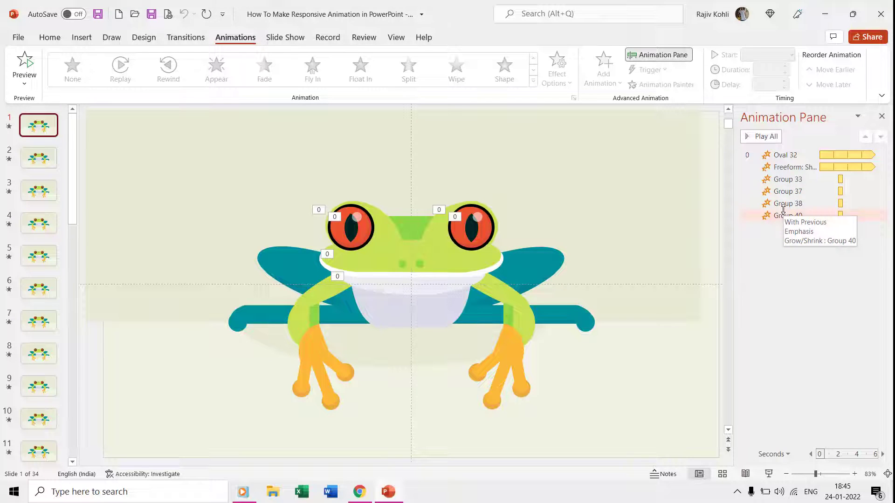
- Review Group 33's Grow/Shrink timing: 2-second delay and 0.25-second duration
{"action": "left_click", "coordinate": [790, 179]}
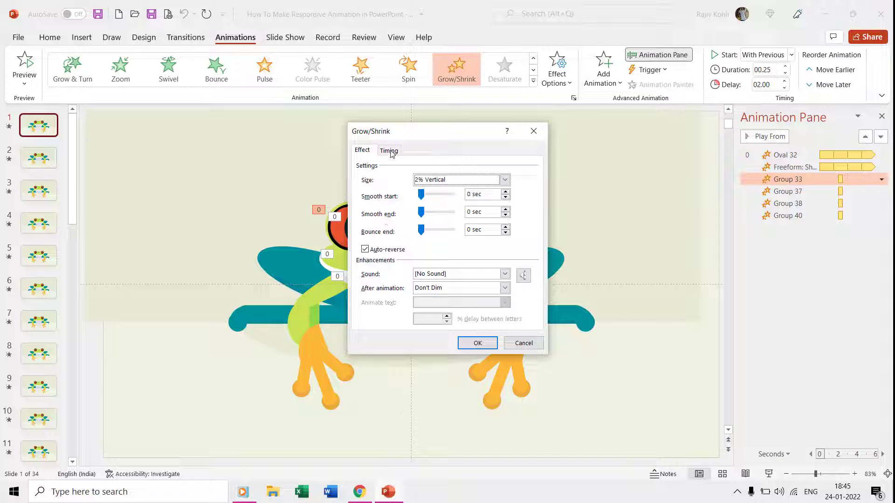
{"action": "left_click", "coordinate": [390, 151]}
{"action": "left_click", "coordinate": [400, 195]}
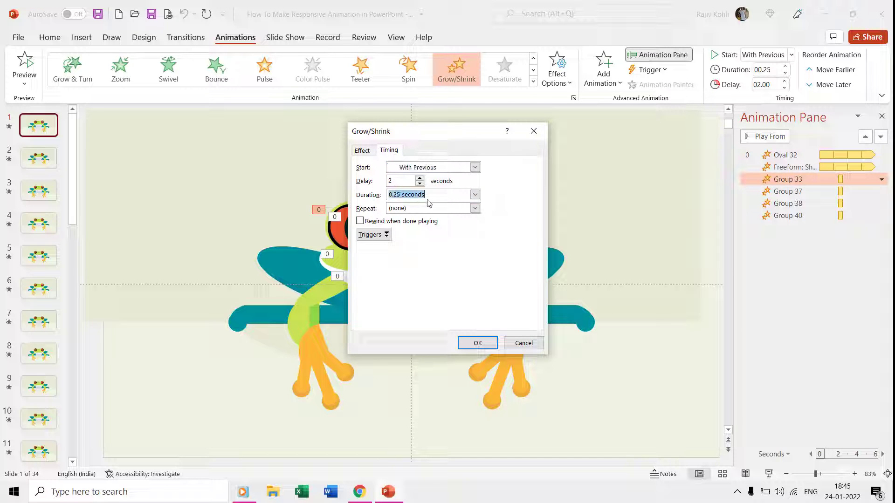
{"action": "left_click", "coordinate": [404, 180]}
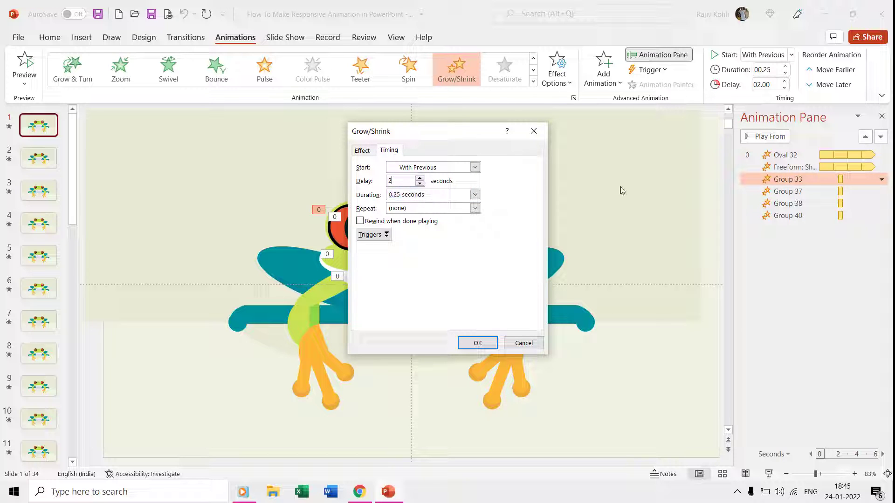
{"action": "key", "text": "Return"}
- Check the Grow/Shrink effect and timing settings of Groups 37, 38 and 40
{"action": "double_click", "coordinate": [813, 191]}
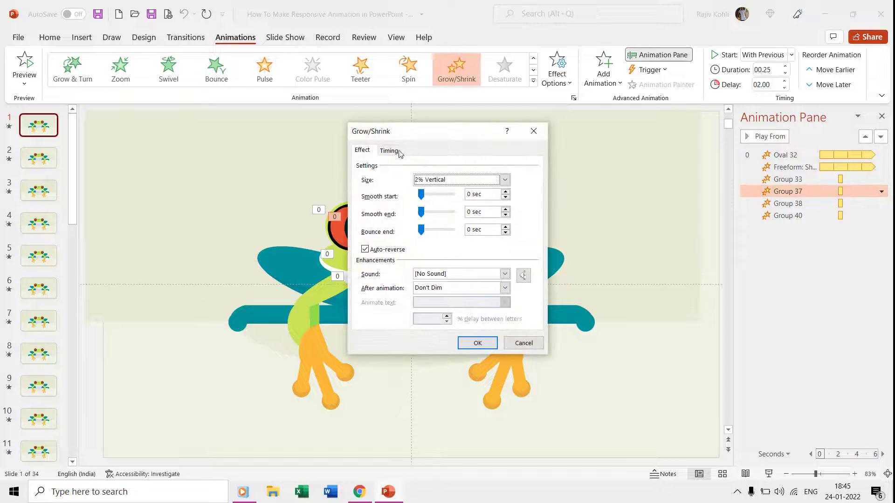
{"action": "left_click", "coordinate": [395, 150]}
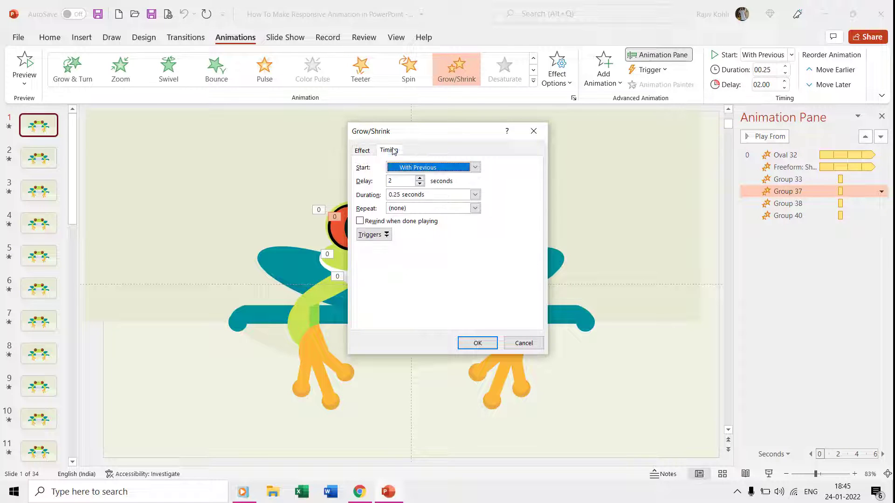
{"action": "key", "text": "Return"}
{"action": "double_click", "coordinate": [790, 203]}
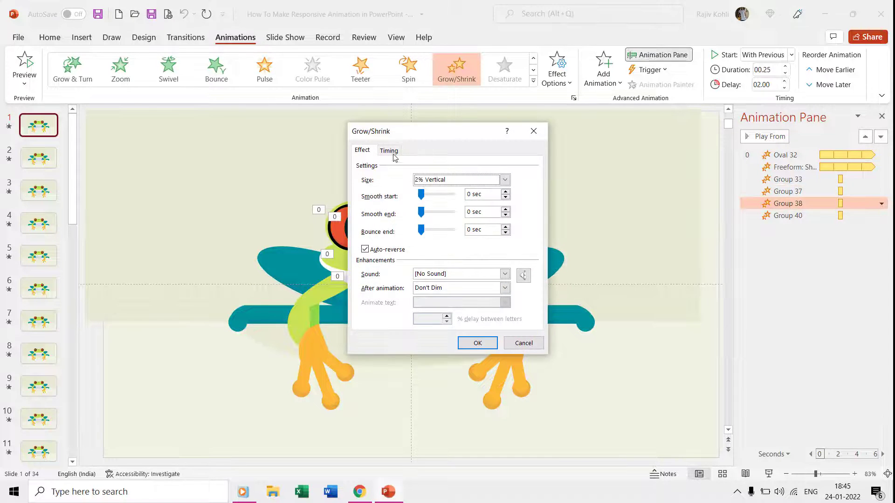
{"action": "left_click", "coordinate": [395, 153]}
{"action": "key", "text": "Return"}
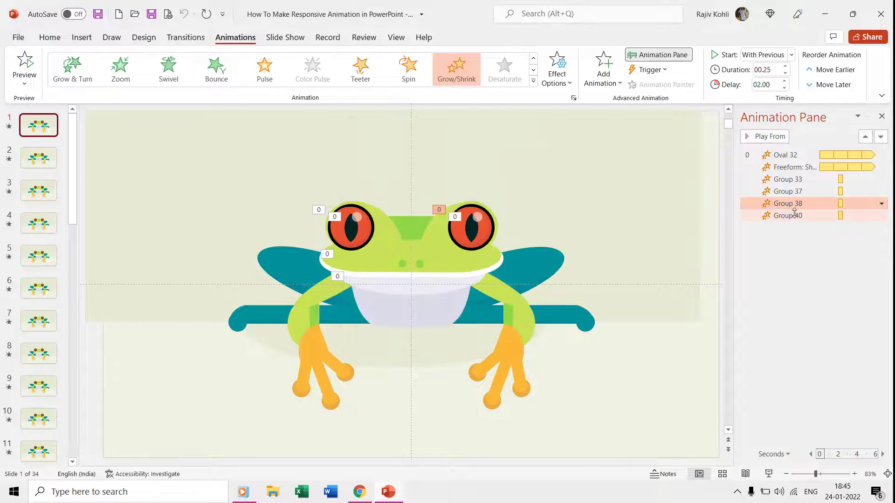
{"action": "double_click", "coordinate": [788, 216]}
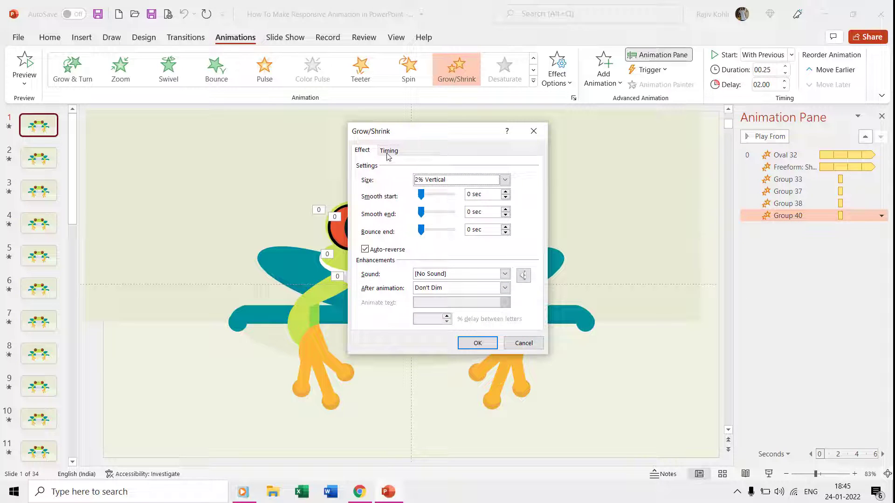
{"action": "left_click", "coordinate": [388, 151]}
{"action": "key", "text": "Return"}
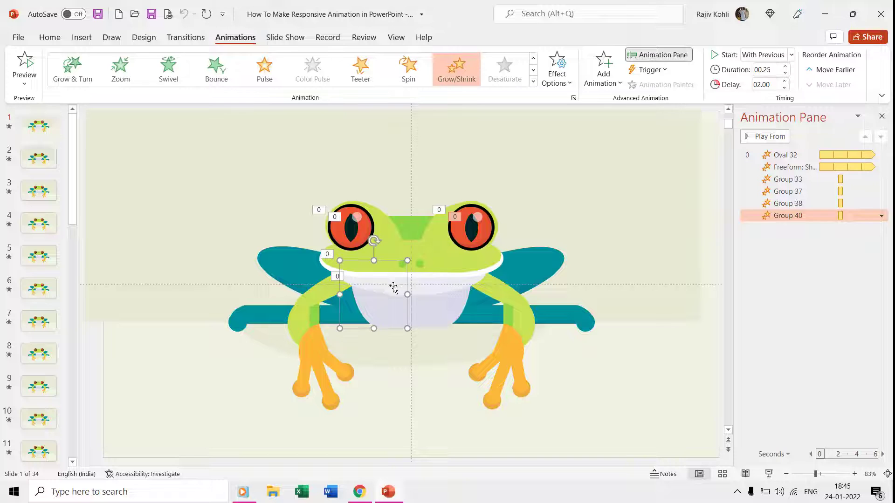
{"action": "left_click", "coordinate": [393, 287]}
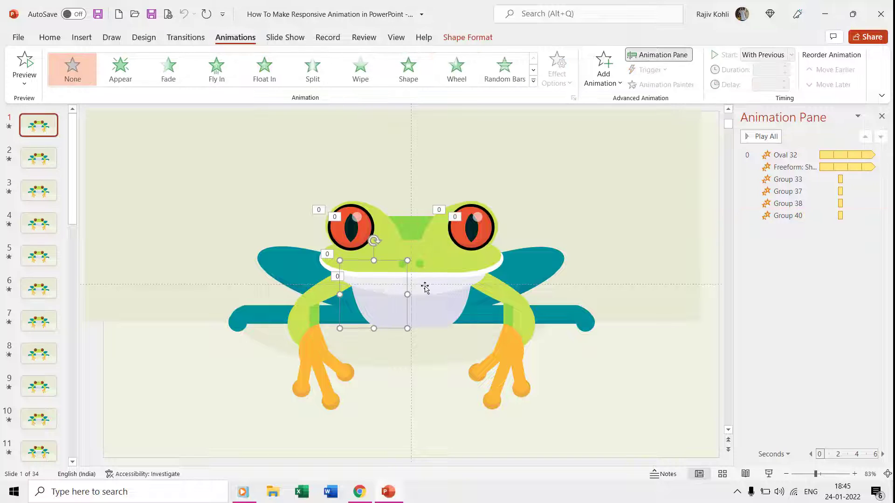
{"action": "double_click", "coordinate": [788, 155]}
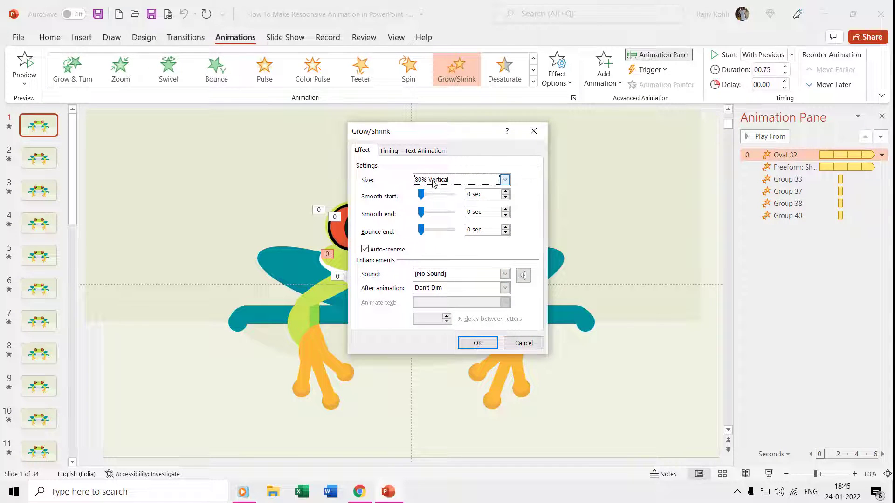
{"action": "left_click", "coordinate": [393, 151]}
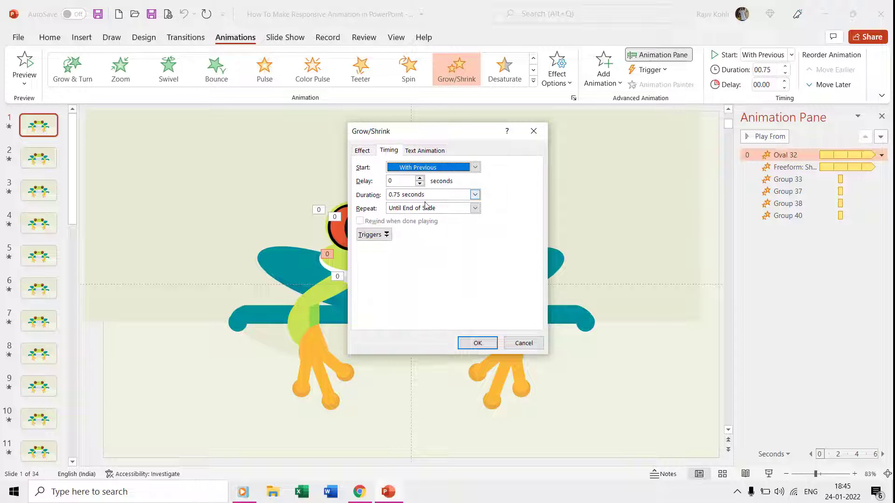
{"action": "key", "text": "Return"}
{"action": "double_click", "coordinate": [795, 167]}
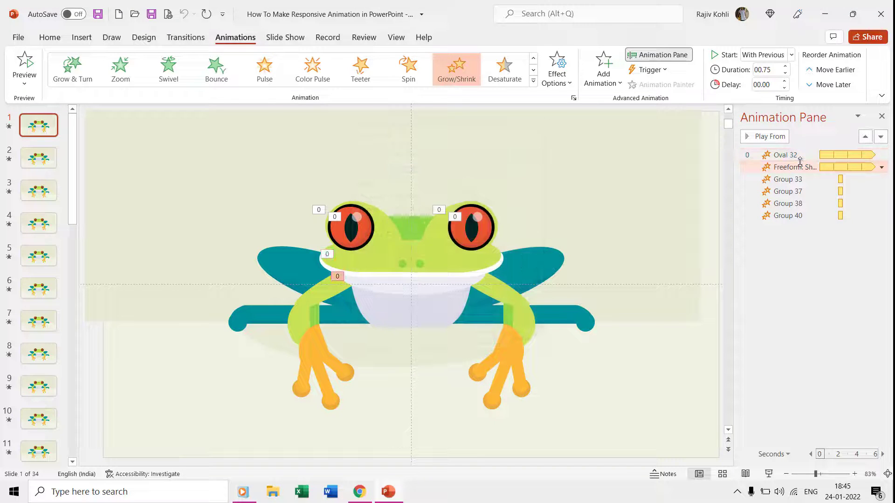
{"action": "left_click", "coordinate": [389, 151]}
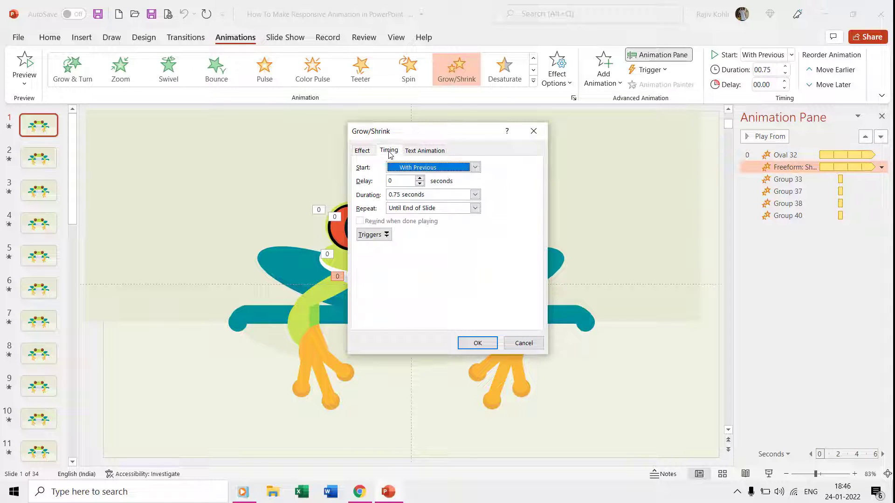
{"action": "key", "text": "Return"}
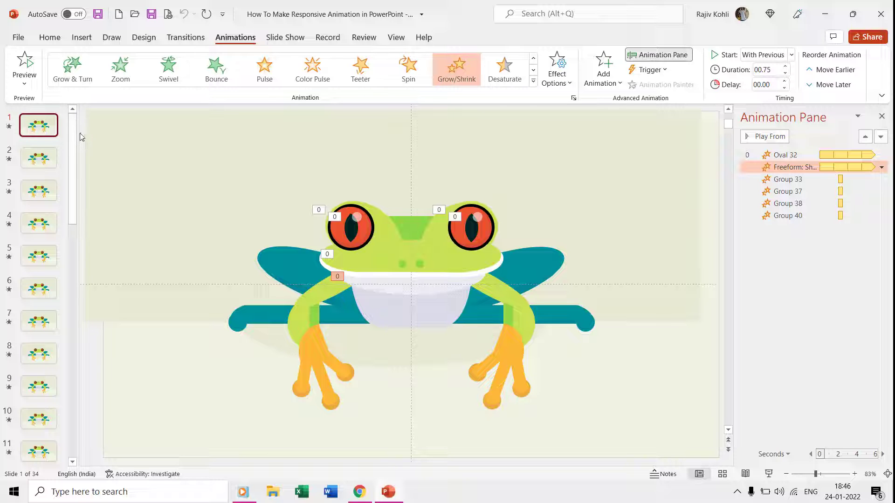
- Duplicate slide 1 with Ctrl+D and slightly rotate the frog's left and right side groups on slide 2
{"action": "left_click_drag", "start_coordinate": [80, 132], "coordinate": [98, 132]}
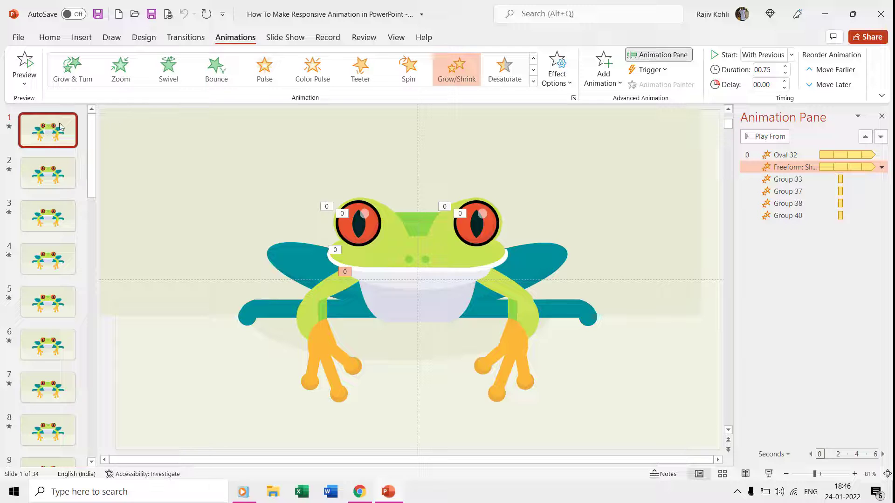
{"action": "key", "text": "ctrl+d"}
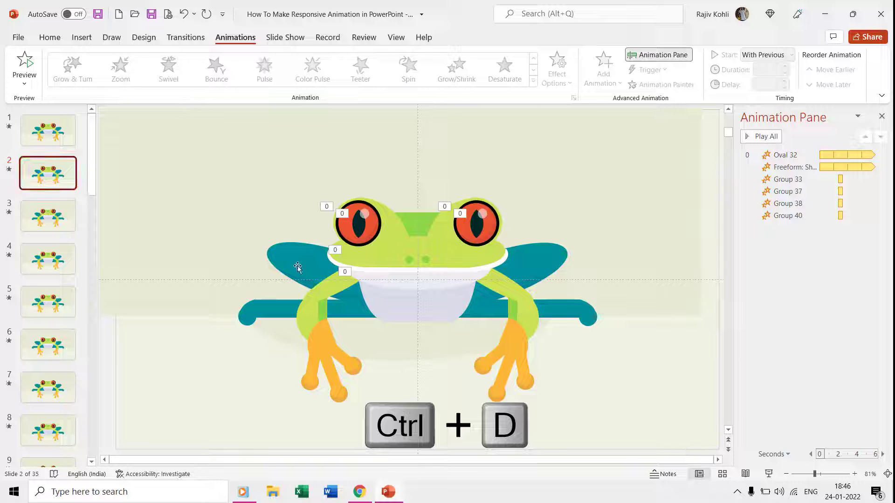
{"action": "left_click", "coordinate": [281, 254]}
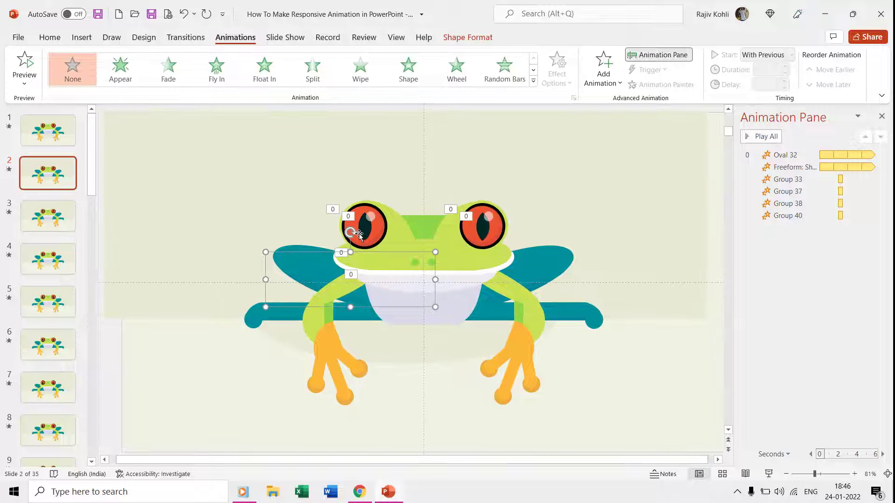
{"action": "left_click_drag", "start_coordinate": [351, 231], "coordinate": [335, 235]}
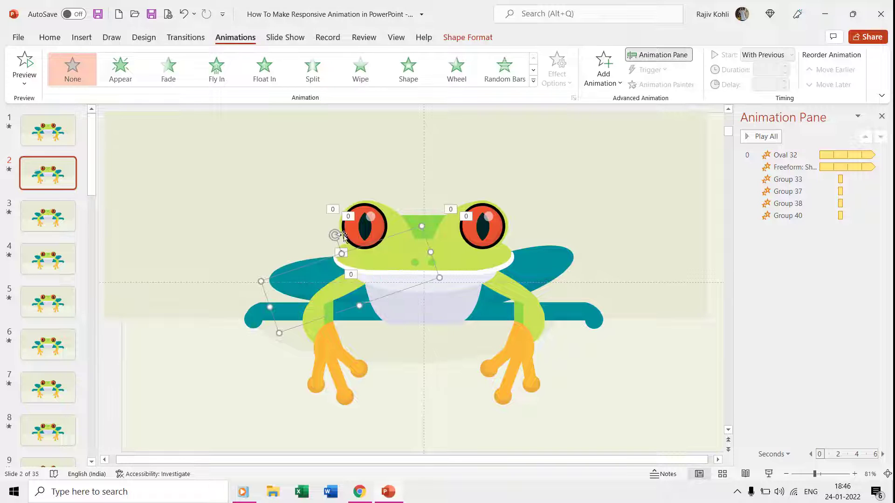
{"action": "left_click", "coordinate": [565, 253]}
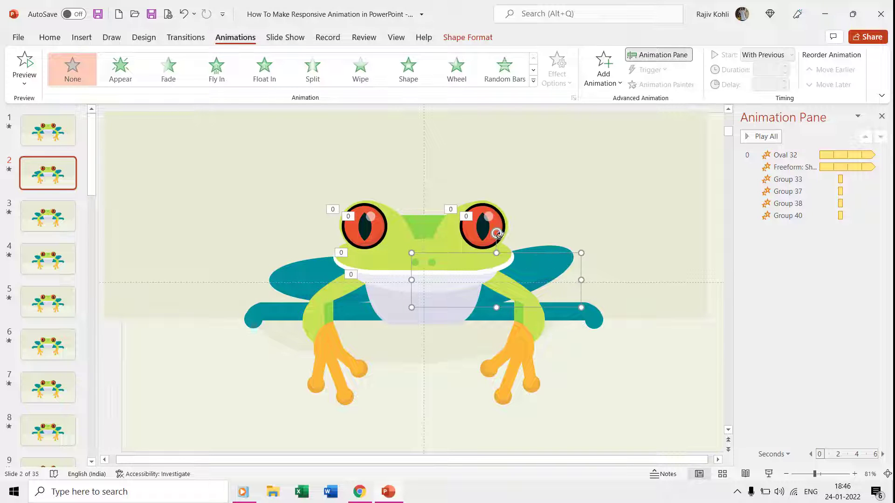
{"action": "left_click_drag", "start_coordinate": [497, 234], "coordinate": [492, 233]}
{"action": "right_click", "coordinate": [540, 264]}
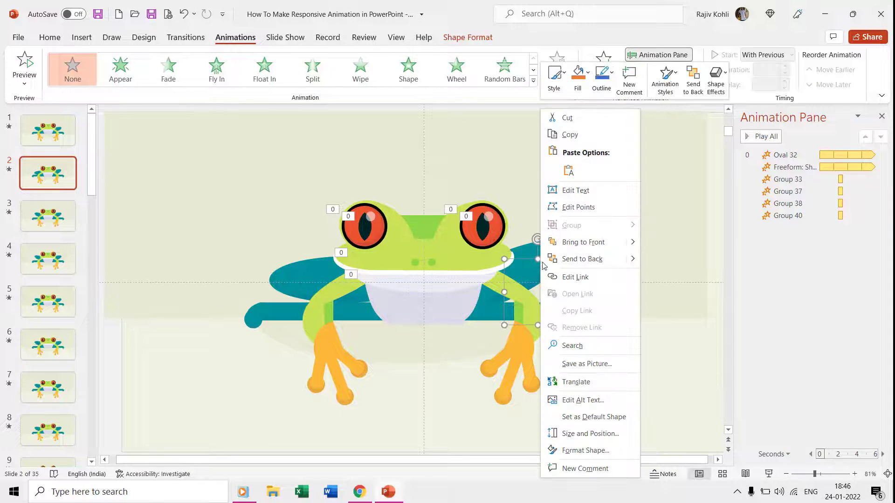
{"action": "left_click", "coordinate": [585, 450]}
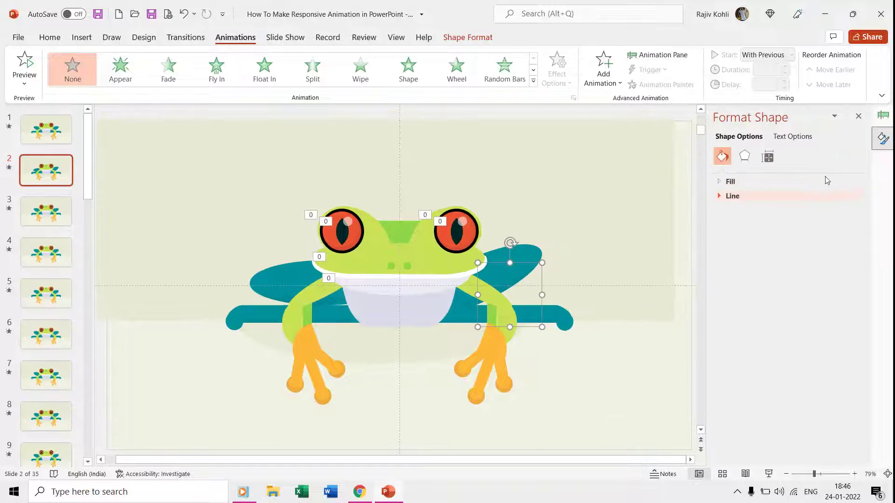
{"action": "left_click", "coordinate": [765, 157]}
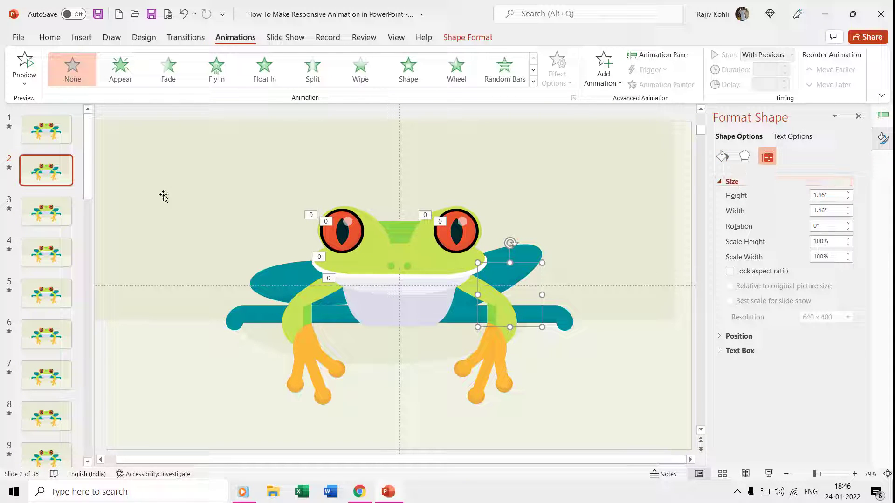
{"action": "left_click", "coordinate": [47, 376]}
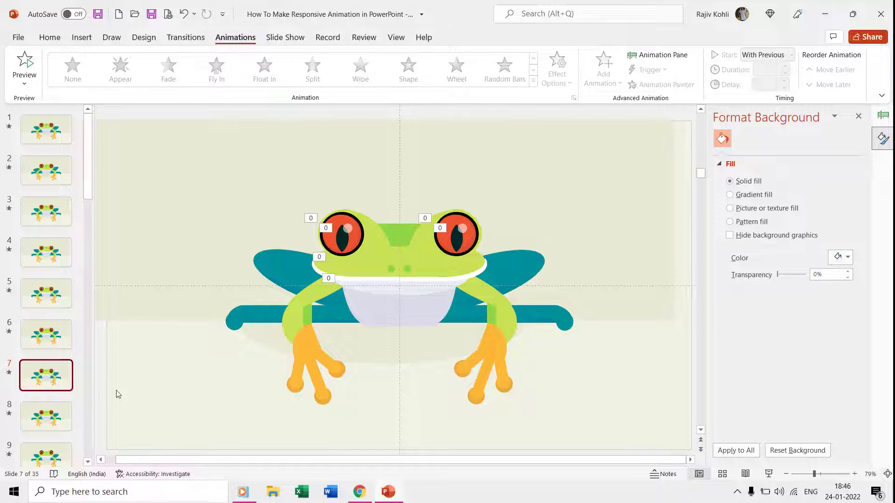
{"action": "scroll", "coordinate": [53, 390], "scroll_direction": "down", "scroll_amount": 3}
{"action": "left_click", "coordinate": [54, 391]}
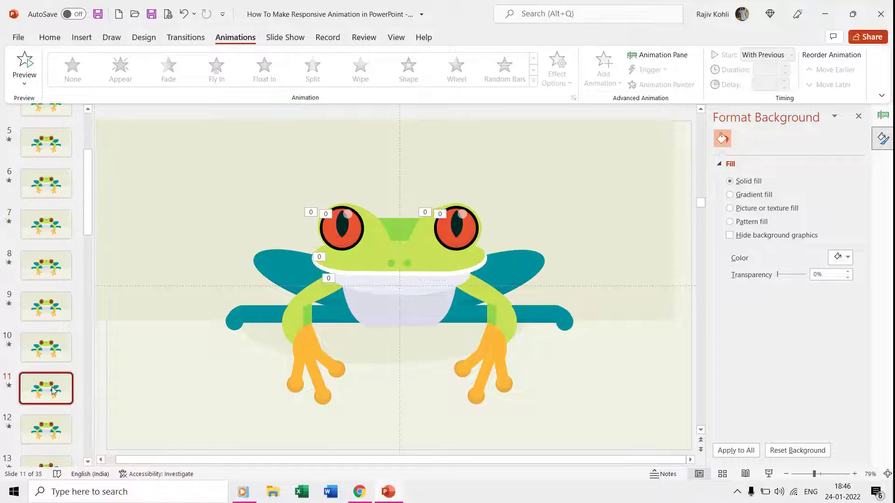
{"action": "scroll", "coordinate": [53, 389], "scroll_direction": "down", "scroll_amount": 4}
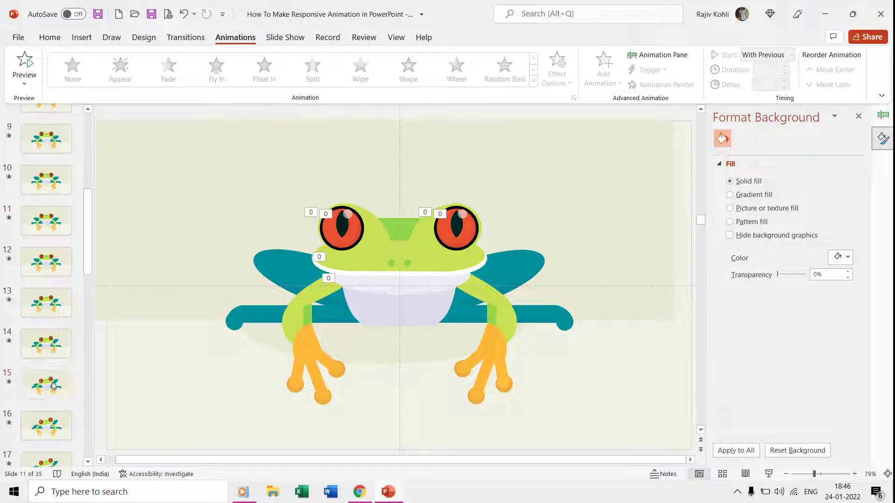
{"action": "left_click", "coordinate": [52, 385]}
{"action": "left_click", "coordinate": [280, 285]}
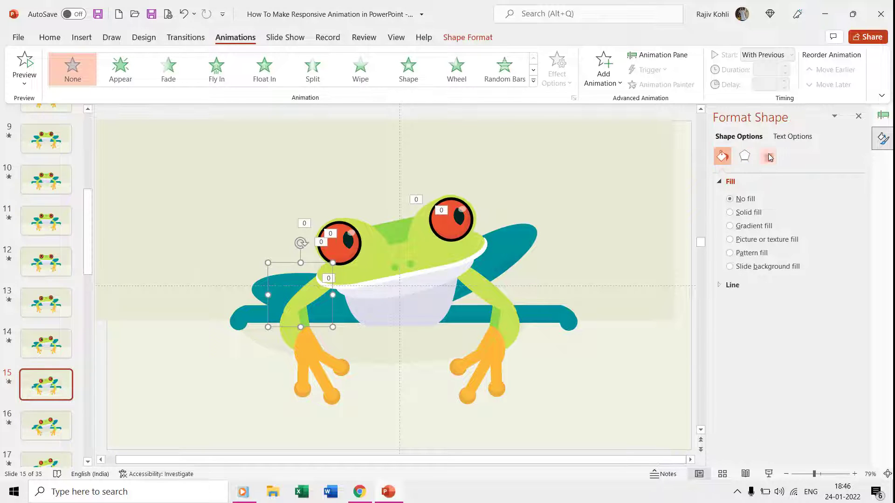
{"action": "left_click", "coordinate": [769, 156]}
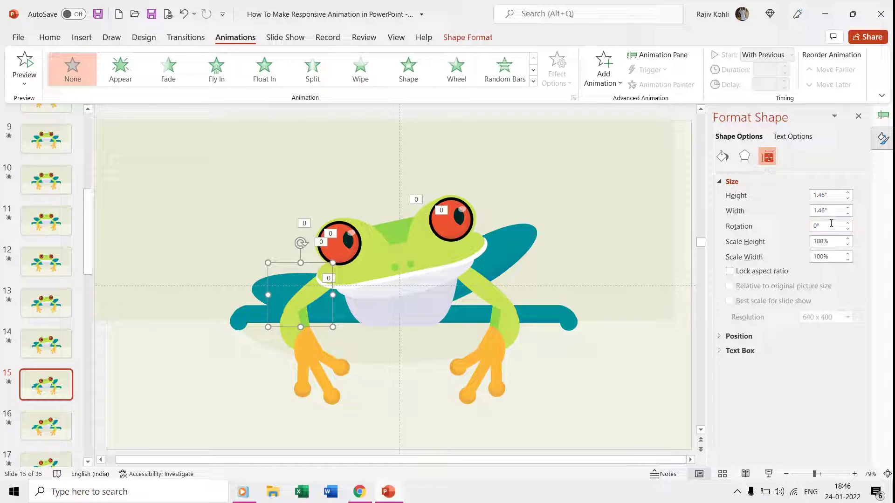
{"action": "left_click", "coordinate": [730, 332]}
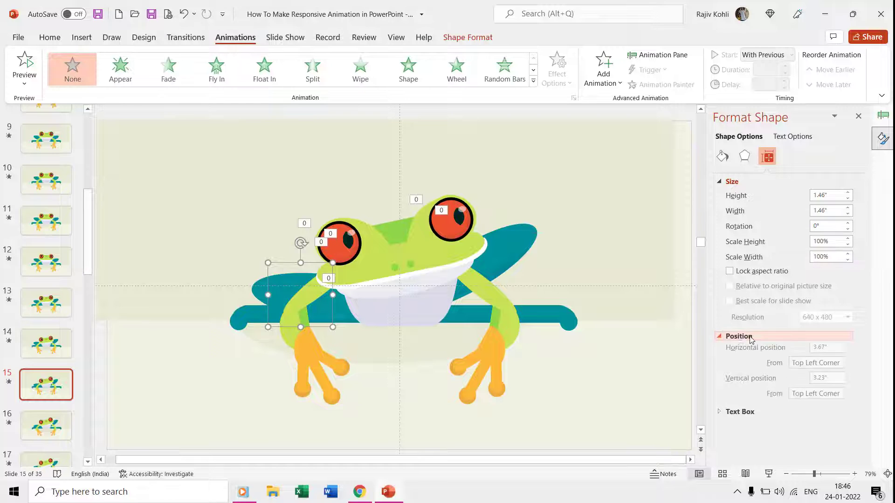
{"action": "left_click", "coordinate": [523, 242]}
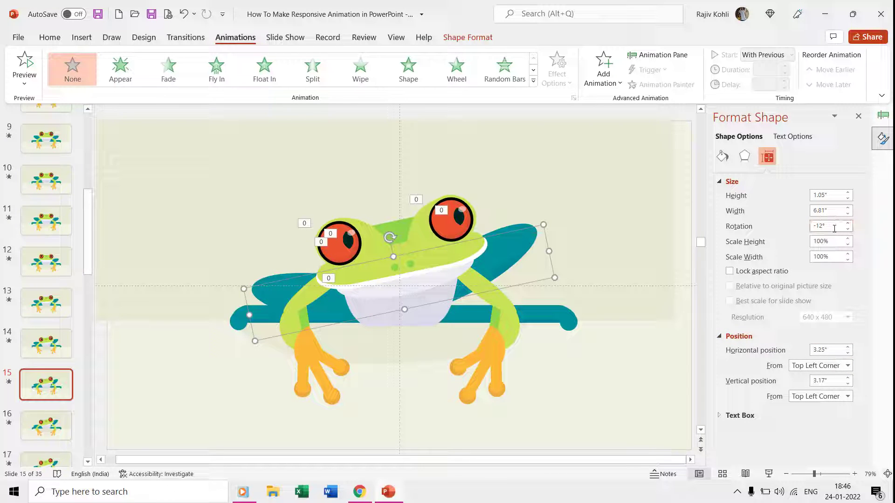
- Delete slide 2
{"action": "left_click", "coordinate": [90, 132]}
{"action": "left_click", "coordinate": [38, 170]}
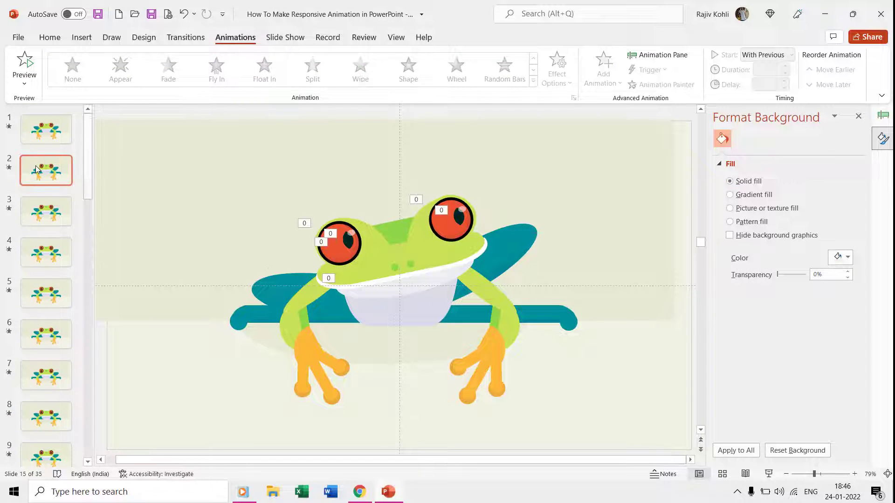
{"action": "key", "text": "Delete"}
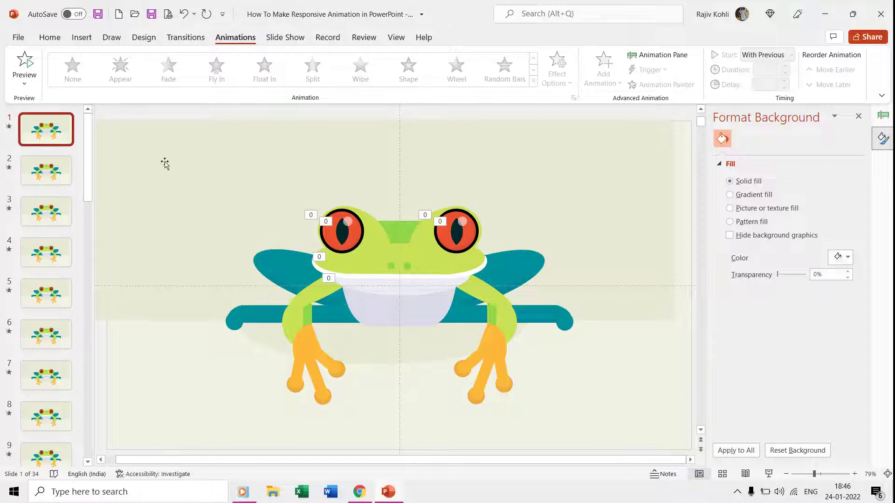
- Select every shape on slide 1 and open the Selection Pane
{"action": "key", "text": "ctrl+a"}
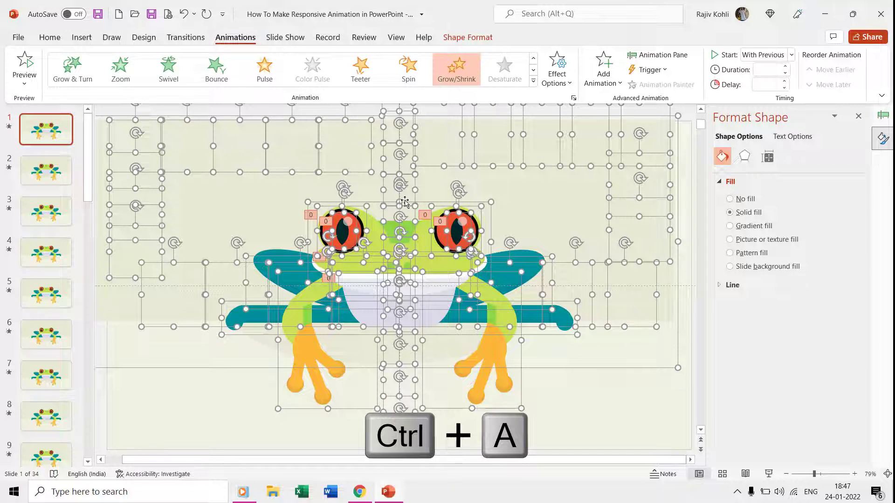
{"action": "left_click", "coordinate": [859, 117]}
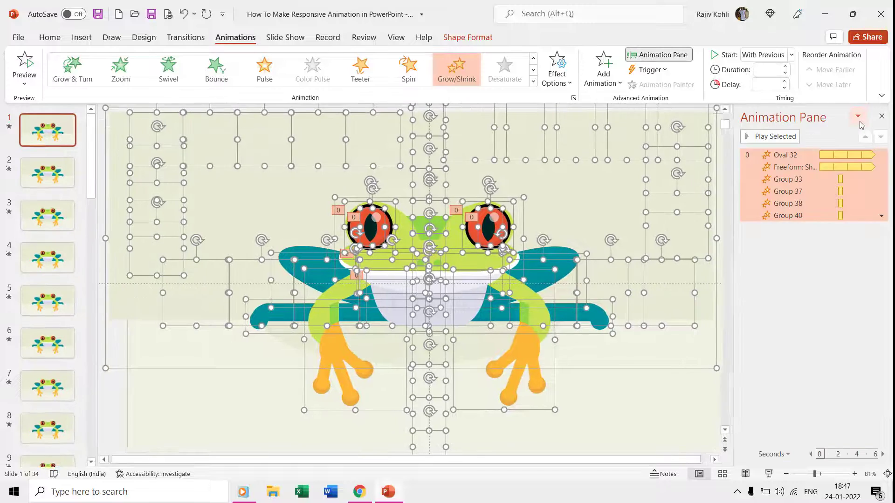
{"action": "left_click", "coordinate": [883, 117]}
{"action": "left_click", "coordinate": [50, 37]}
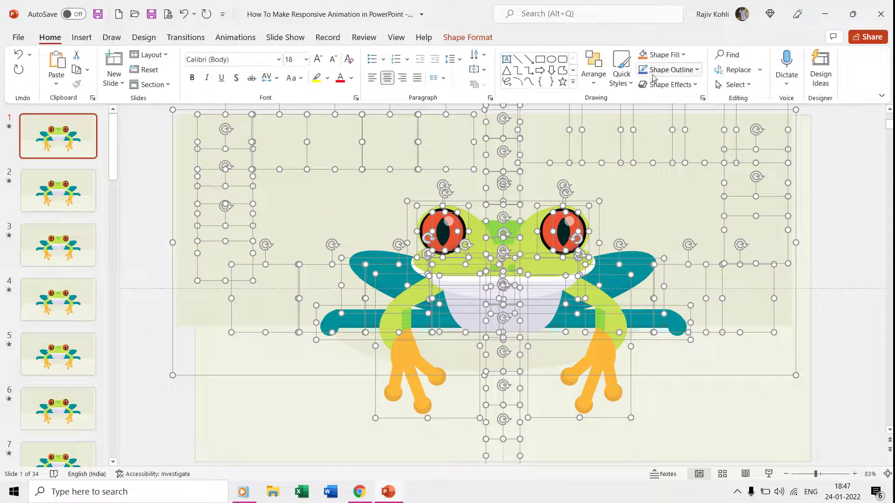
{"action": "left_click", "coordinate": [736, 85]}
{"action": "left_click", "coordinate": [750, 134]}
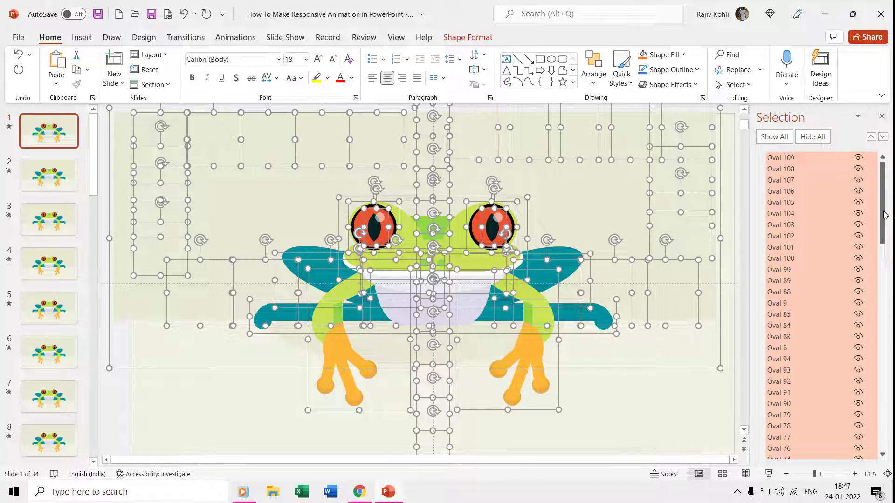
{"action": "left_click_drag", "start_coordinate": [885, 215], "coordinate": [881, 287]}
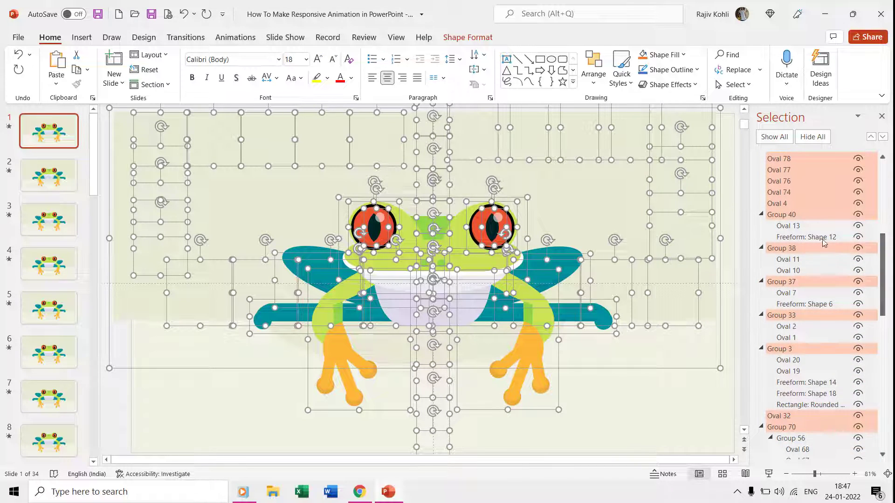
- Deselect Groups 38, 37, 33, 3, 70, 55, 31, 24 and 23, leaving only the ovals selected
{"action": "left_click", "coordinate": [789, 247], "text": "ctrl"}
{"action": "left_click", "coordinate": [783, 282], "text": "ctrl"}
{"action": "left_click", "coordinate": [783, 315], "text": "ctrl"}
{"action": "left_click", "coordinate": [783, 350], "text": "ctrl"}
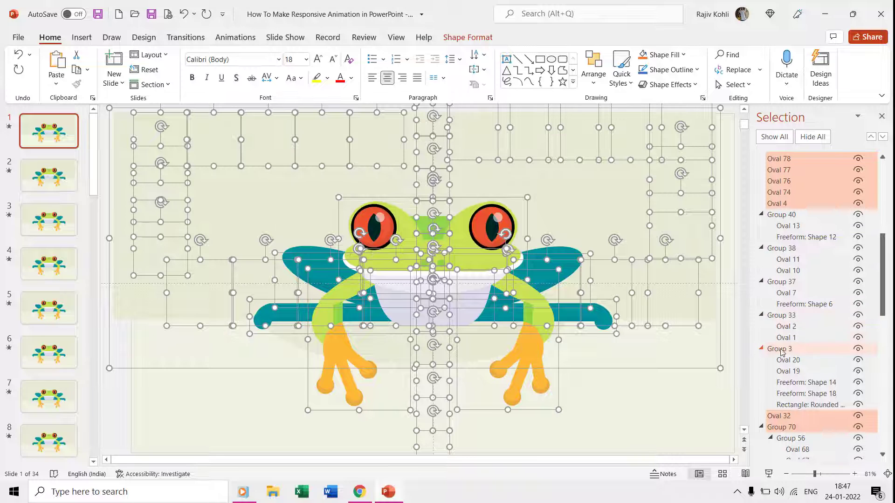
{"action": "left_click", "coordinate": [788, 427], "text": "ctrl"}
{"action": "scroll", "coordinate": [807, 401], "scroll_direction": "down", "scroll_amount": 6}
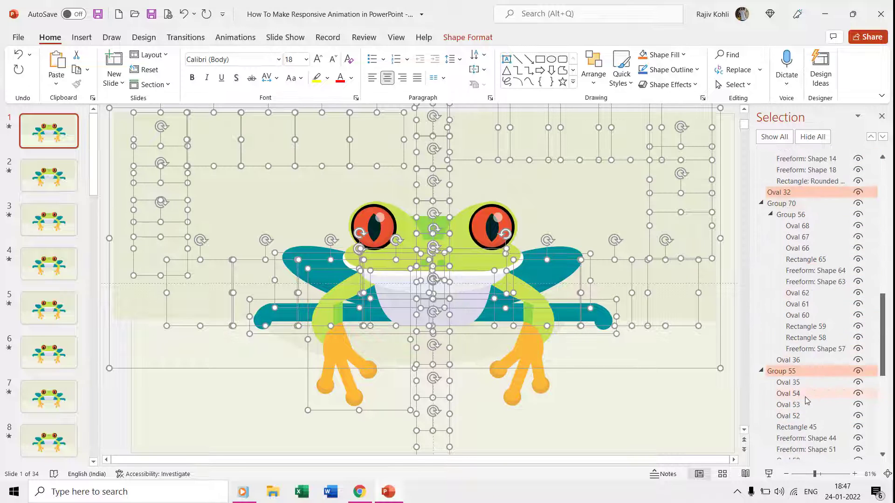
{"action": "scroll", "coordinate": [797, 378], "scroll_direction": "down", "scroll_amount": 2}
{"action": "left_click", "coordinate": [792, 318], "text": "ctrl"}
{"action": "scroll", "coordinate": [797, 354], "scroll_direction": "down", "scroll_amount": 4}
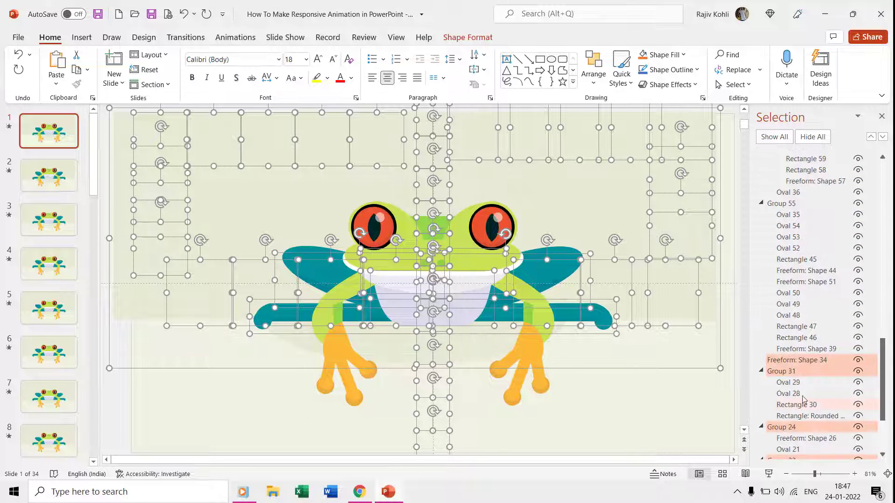
{"action": "left_click", "coordinate": [786, 345], "text": "ctrl"}
{"action": "left_click", "coordinate": [788, 399], "text": "ctrl"}
{"action": "left_click", "coordinate": [784, 433], "text": "ctrl"}
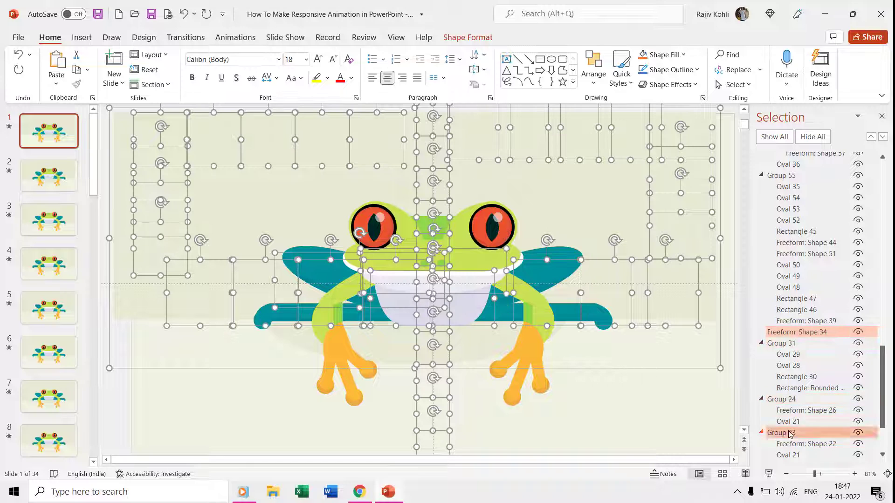
{"action": "scroll", "coordinate": [792, 410], "scroll_direction": "down", "scroll_amount": 2}
{"action": "key", "text": "Left"}
{"action": "key", "text": "Left"}
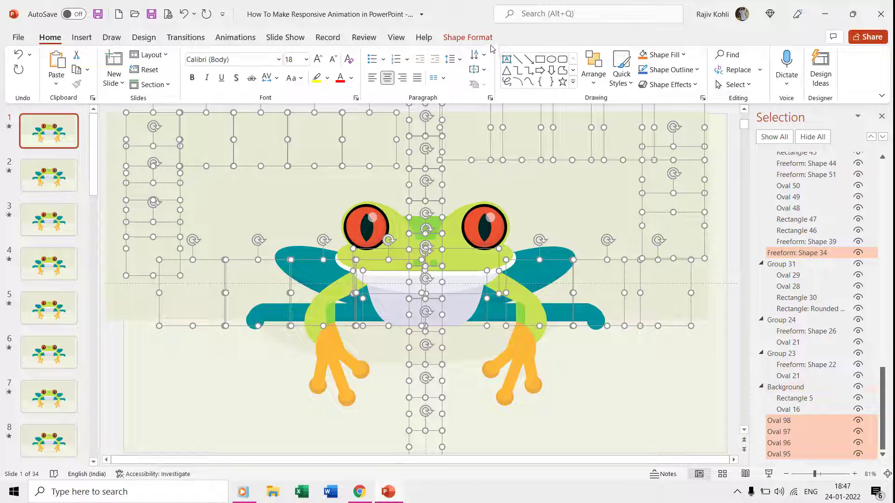
{"action": "left_click", "coordinate": [480, 39]}
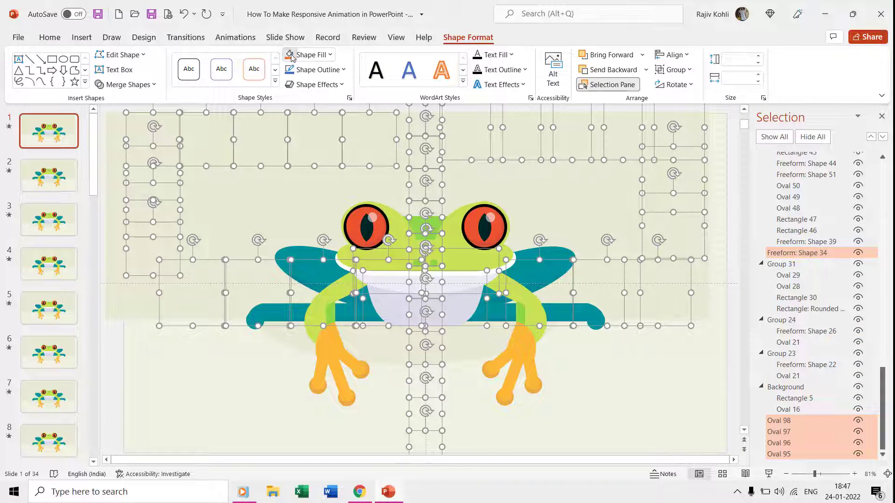
- Fill the selected ovals orange, then select only the oval right of the frog's body
{"action": "left_click", "coordinate": [290, 55]}
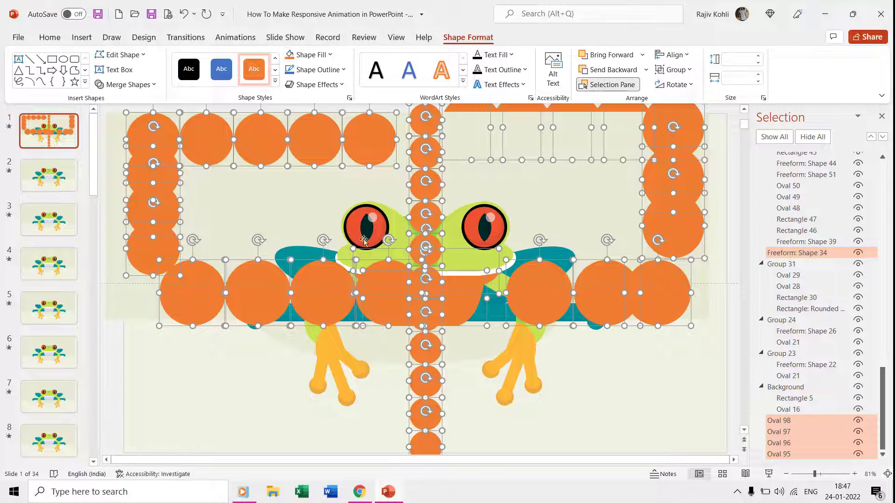
{"action": "scroll", "coordinate": [376, 233], "scroll_direction": "down", "scroll_amount": 3}
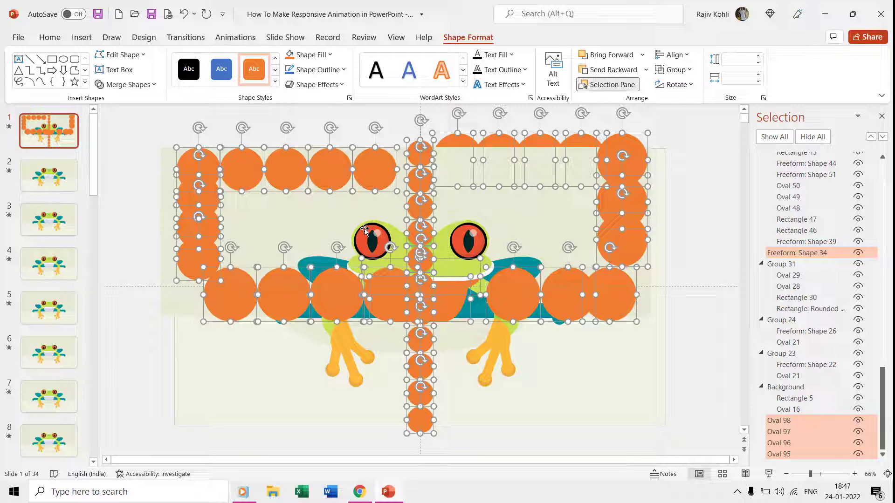
{"action": "left_click", "coordinate": [690, 274]}
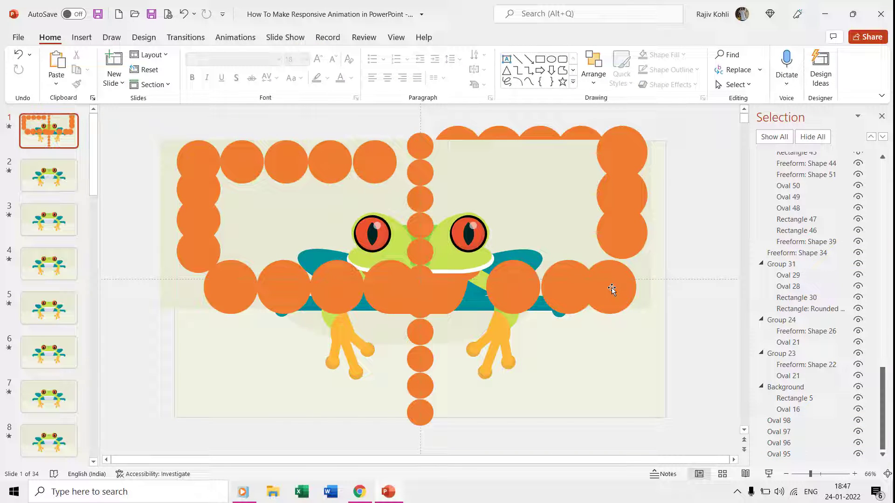
{"action": "left_click", "coordinate": [612, 289]}
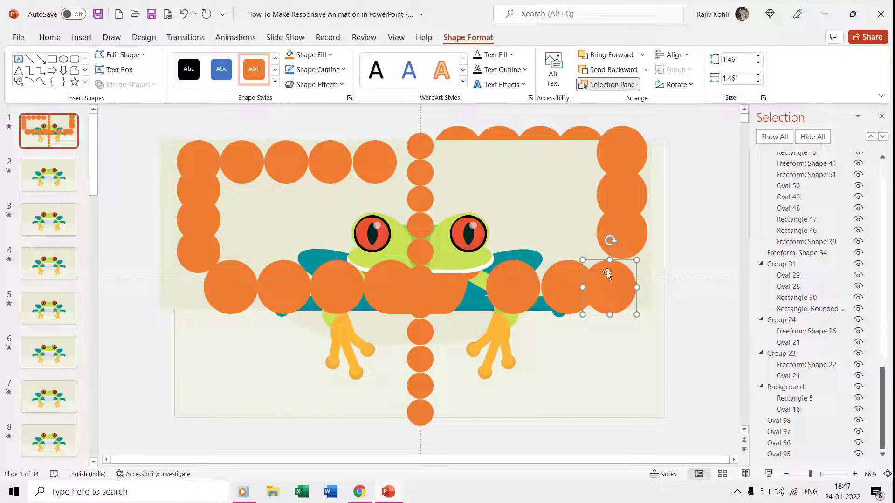
- Give the selected oval a mouse-over action that hyperlinks to Slide 15
{"action": "left_click", "coordinate": [80, 42]}
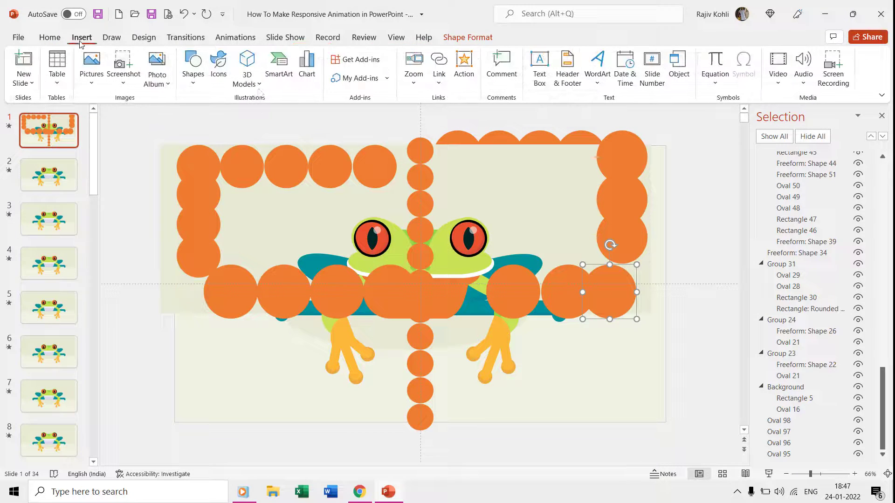
{"action": "left_click", "coordinate": [464, 65]}
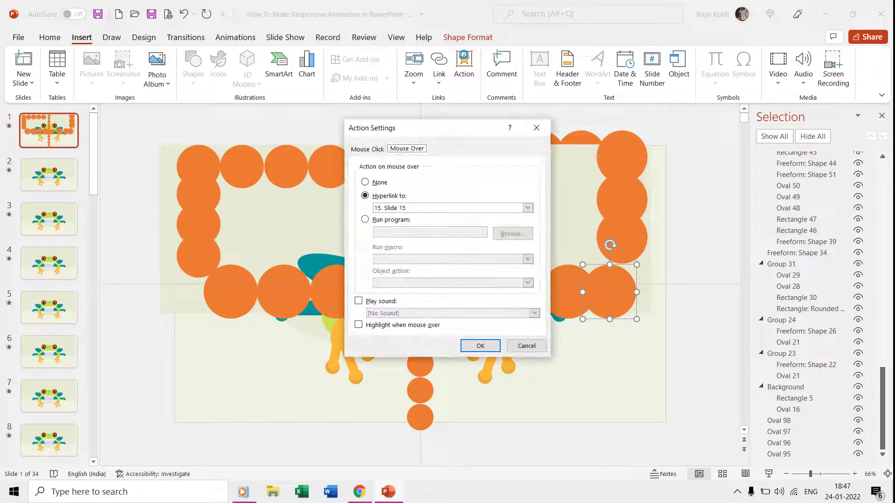
{"action": "left_click", "coordinate": [399, 211]}
{"action": "left_click", "coordinate": [399, 208]}
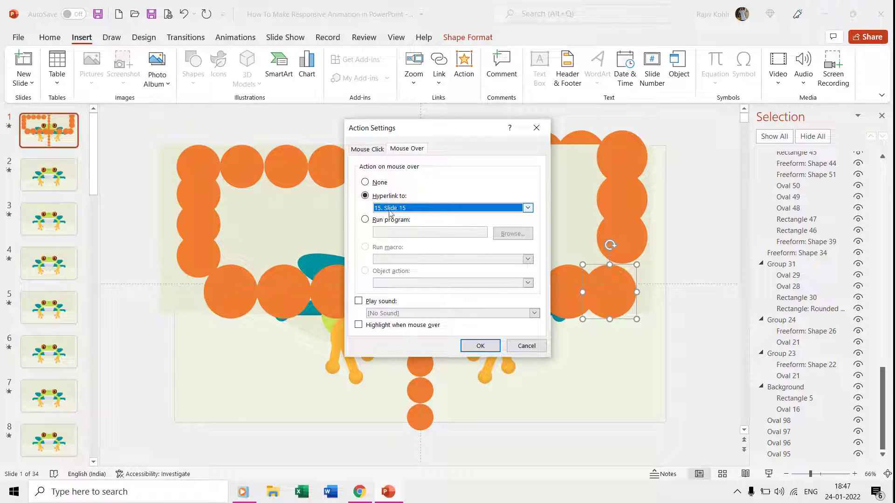
{"action": "key", "text": "Return"}
- Inspect the frog's leaf, right arm, left leg and back spot on slide 15, then return to slide 1
{"action": "scroll", "coordinate": [93, 139], "scroll_direction": "down", "scroll_amount": 10}
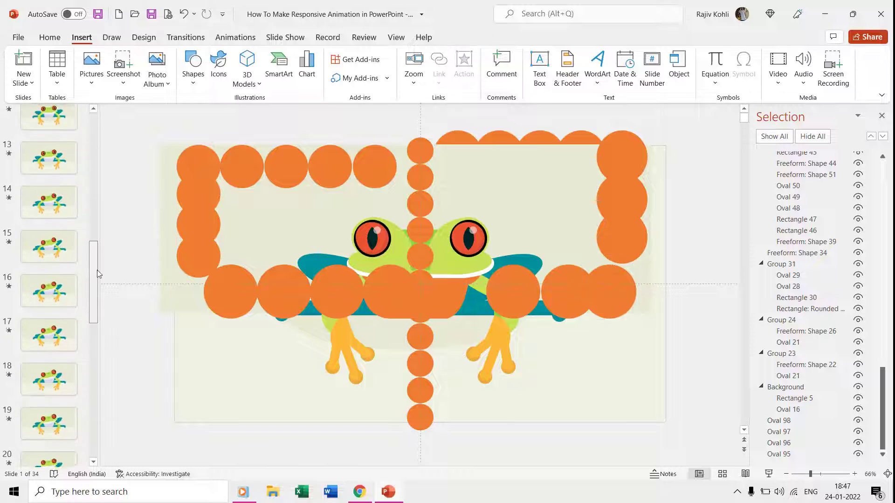
{"action": "left_click", "coordinate": [50, 147]}
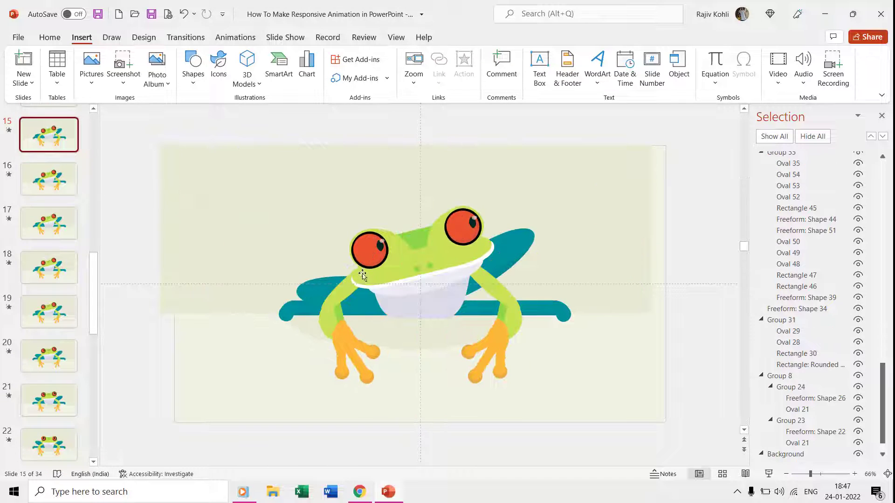
{"action": "left_click", "coordinate": [320, 289]}
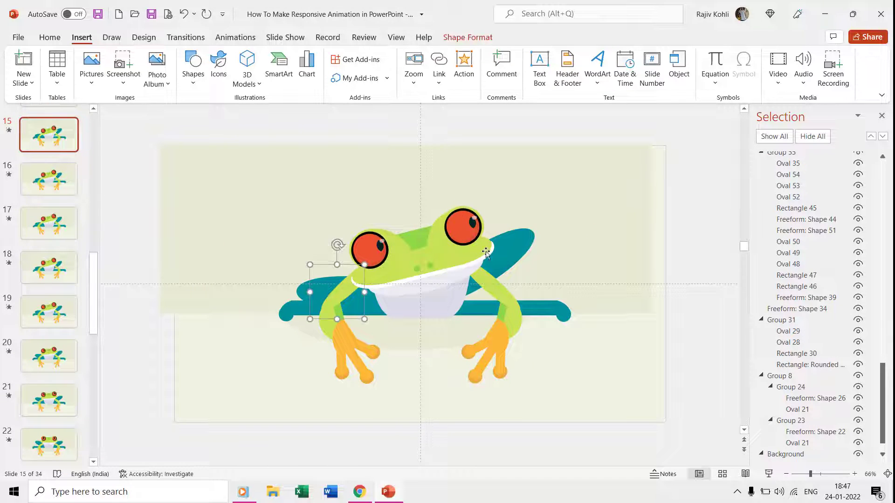
{"action": "left_click", "coordinate": [508, 314]}
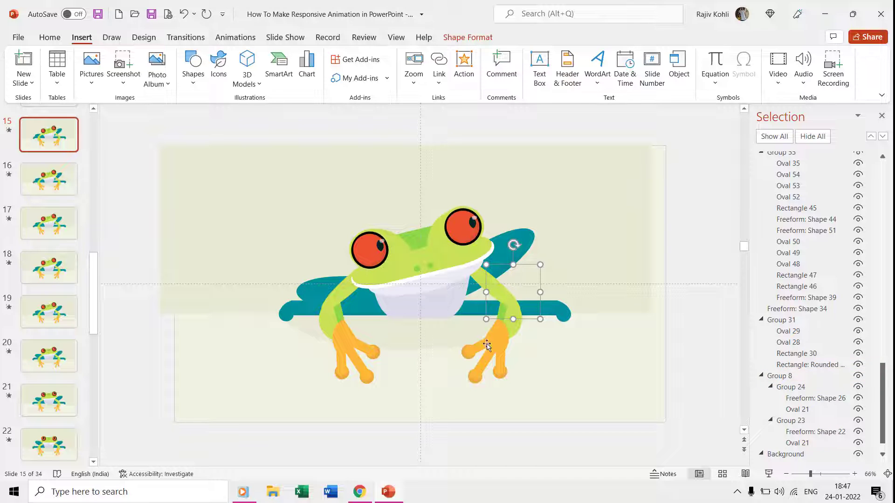
{"action": "left_click", "coordinate": [356, 352]}
{"action": "left_click", "coordinate": [409, 250]}
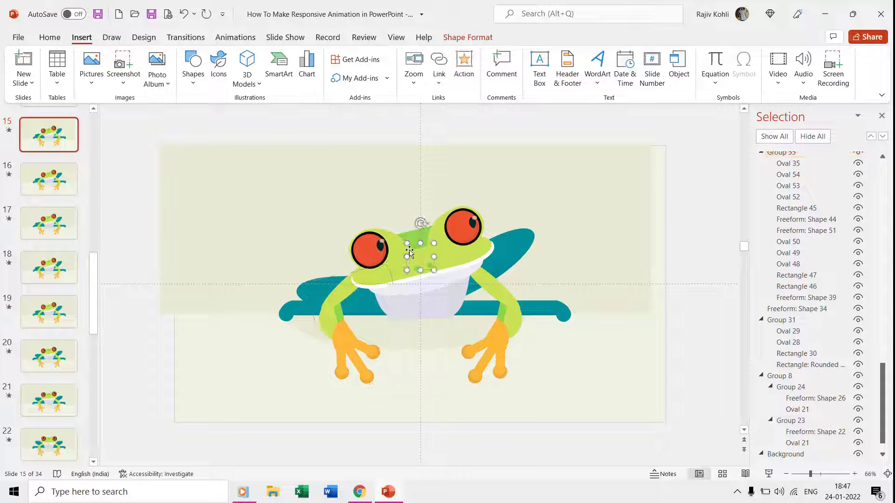
{"action": "left_click", "coordinate": [96, 122]}
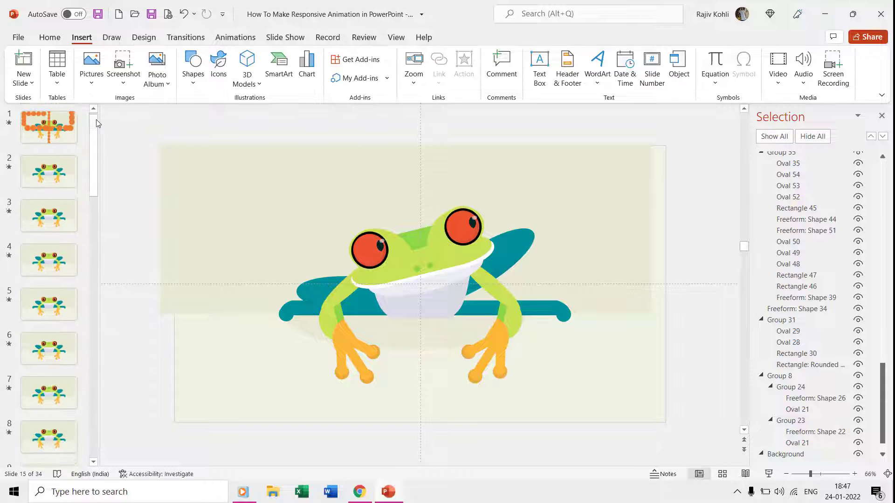
{"action": "left_click", "coordinate": [48, 127]}
- Check the mouse-over link targets of three other orange ovals, then select all shapes
{"action": "left_click", "coordinate": [373, 161]}
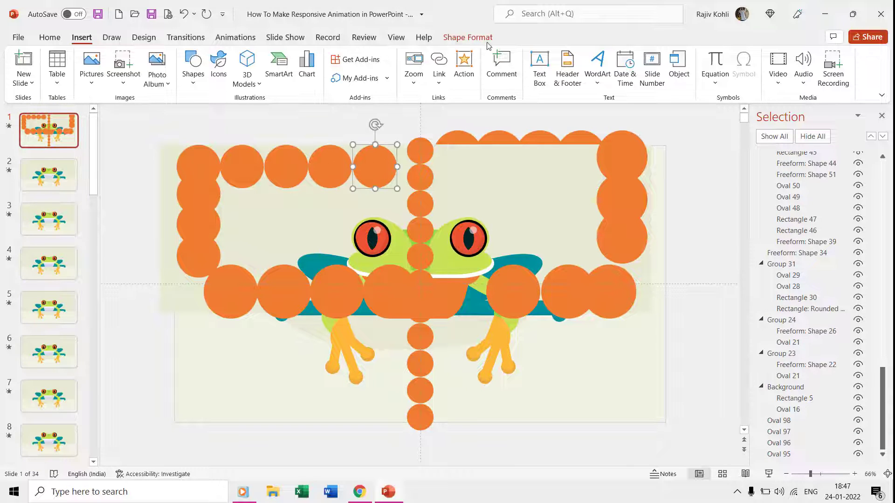
{"action": "left_click", "coordinate": [463, 64]}
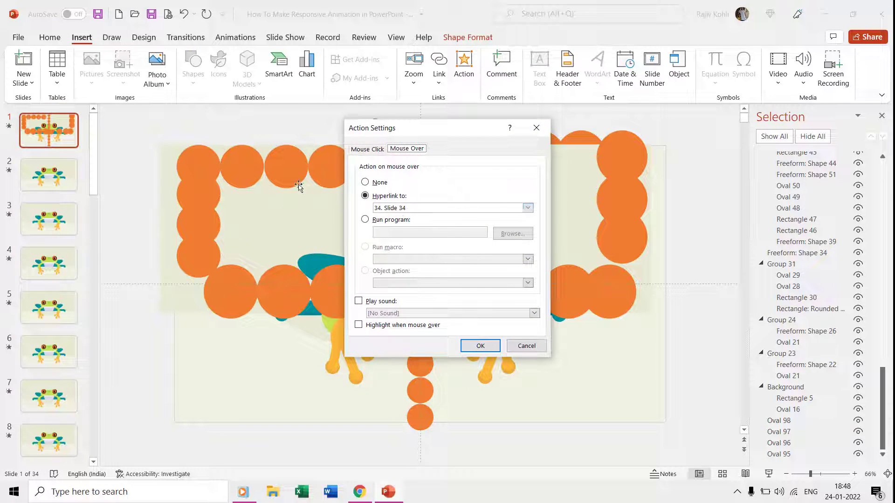
{"action": "key", "text": "Return"}
{"action": "left_click", "coordinate": [236, 278]}
{"action": "left_click", "coordinate": [469, 63]}
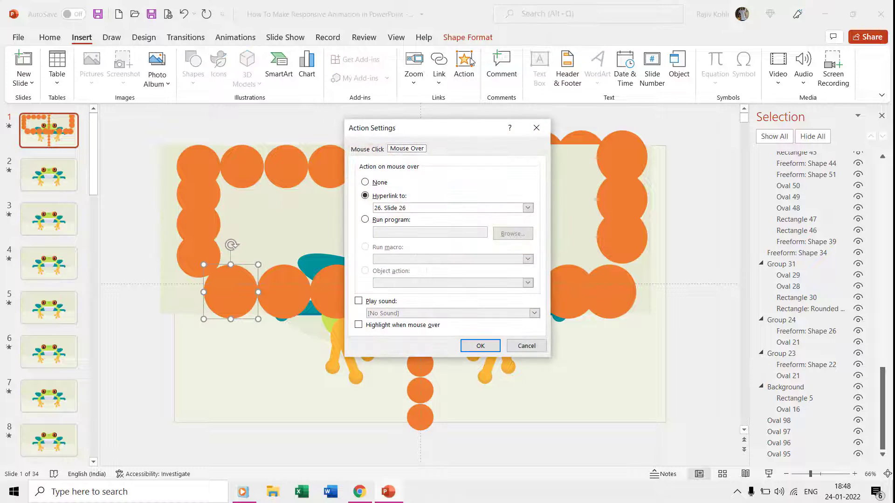
{"action": "key", "text": "Return"}
{"action": "left_click", "coordinate": [326, 290]}
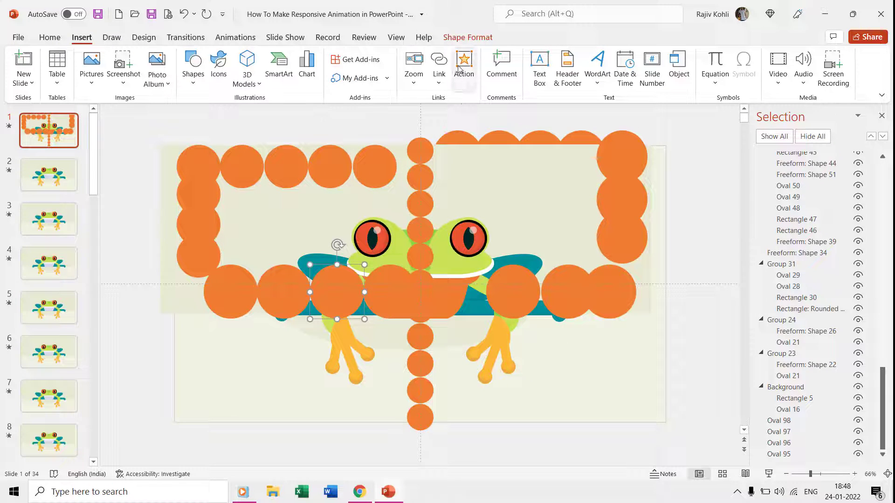
{"action": "left_click", "coordinate": [459, 68]}
{"action": "key", "text": "Return"}
{"action": "key", "text": "ctrl+a"}
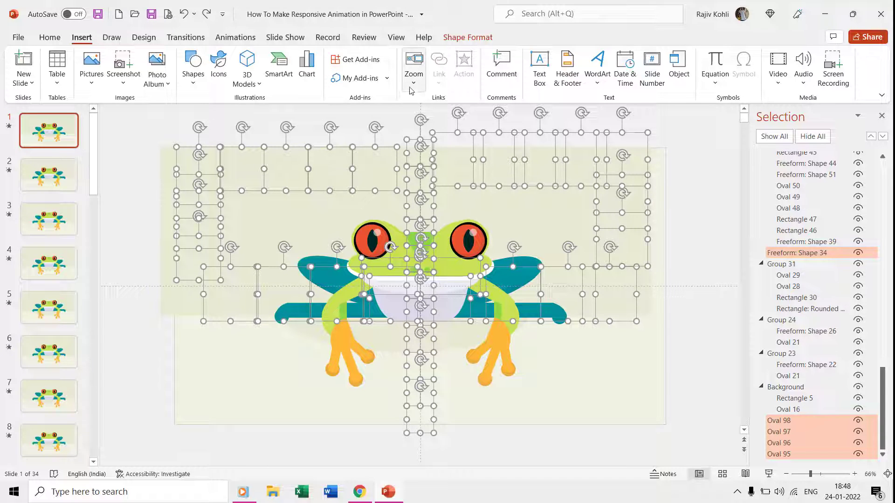
- Set the selected ovals to No Fill and No Outline
{"action": "left_click", "coordinate": [468, 37]}
{"action": "left_click", "coordinate": [318, 55]}
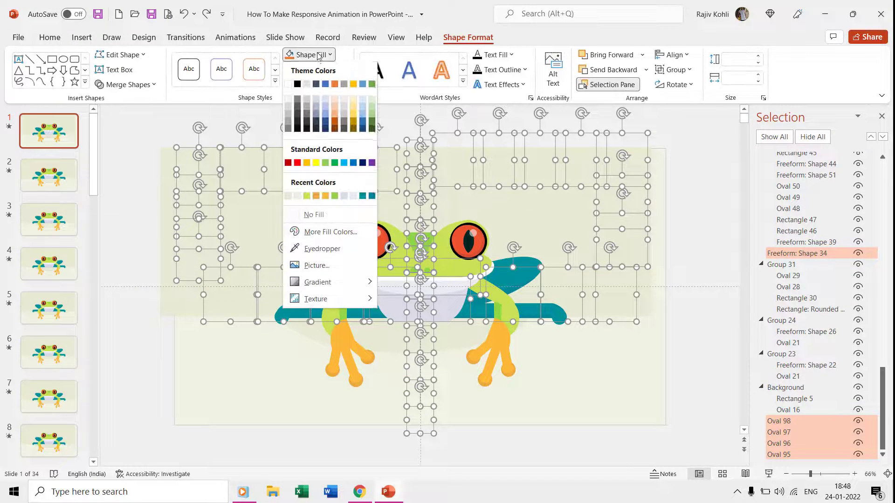
{"action": "left_click", "coordinate": [314, 216]}
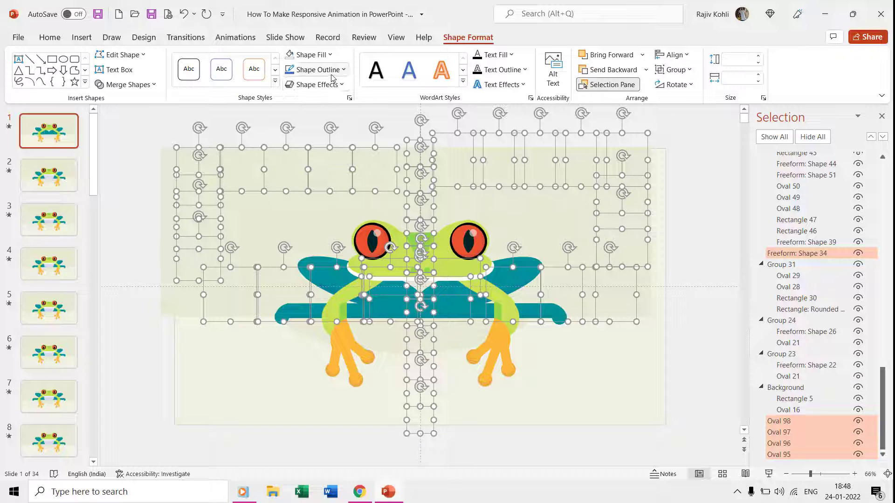
{"action": "left_click", "coordinate": [317, 70]}
{"action": "left_click", "coordinate": [322, 231]}
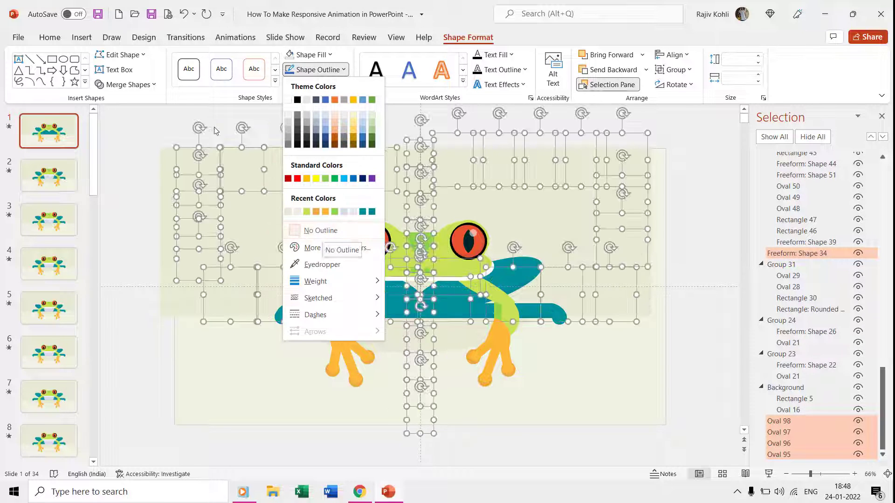
{"action": "key", "text": "Escape"}
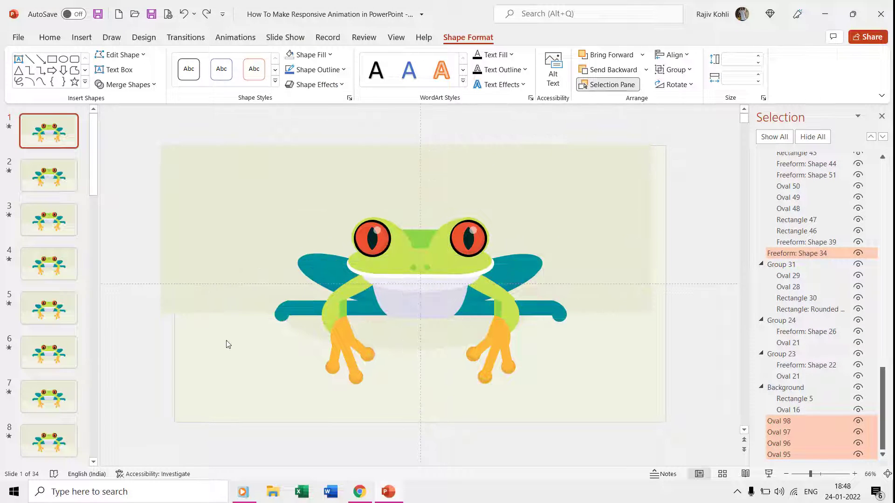
- Select all shapes on slides 2, 3 and 4 to reveal their hidden ovals
{"action": "scroll", "coordinate": [135, 167], "scroll_direction": "down", "scroll_amount": 1}
{"action": "key", "text": "ctrl+a"}
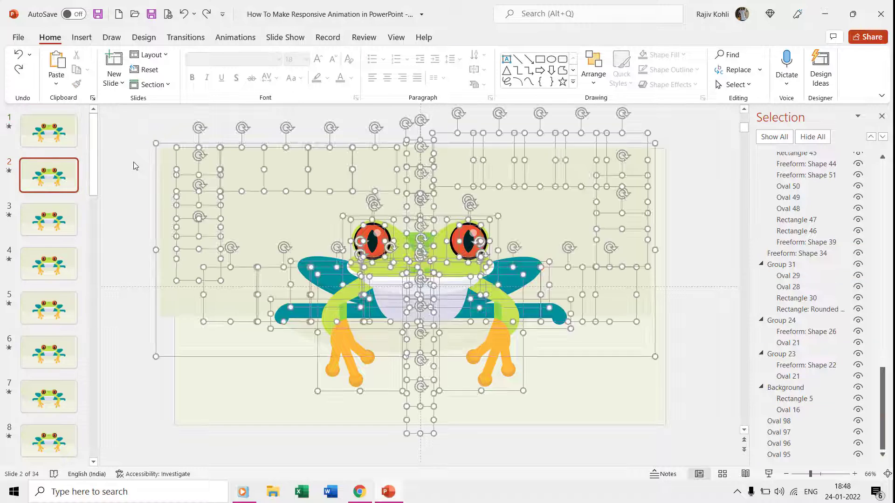
{"action": "scroll", "coordinate": [108, 203], "scroll_direction": "down", "scroll_amount": 1}
{"action": "key", "text": "ctrl+a"}
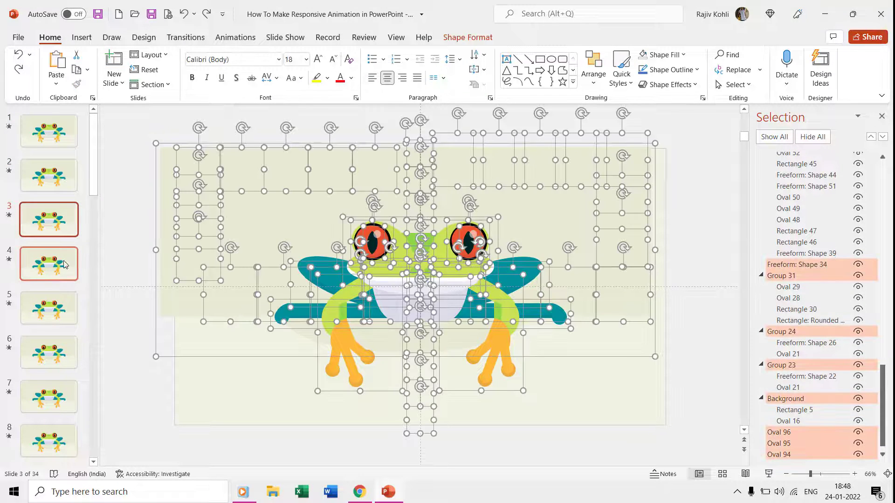
{"action": "scroll", "coordinate": [125, 200], "scroll_direction": "down", "scroll_amount": 1}
{"action": "key", "text": "ctrl+a"}
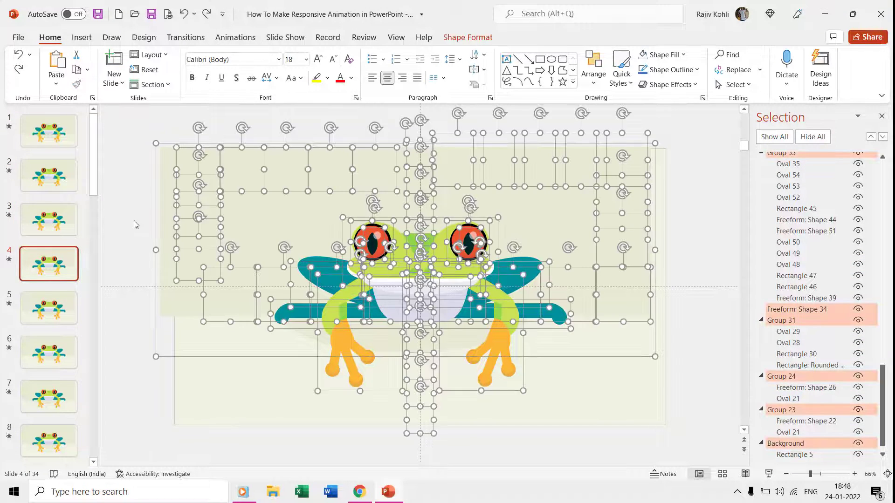
{"action": "key", "text": "Escape"}
{"action": "scroll", "coordinate": [107, 144], "scroll_direction": "up", "scroll_amount": 3}
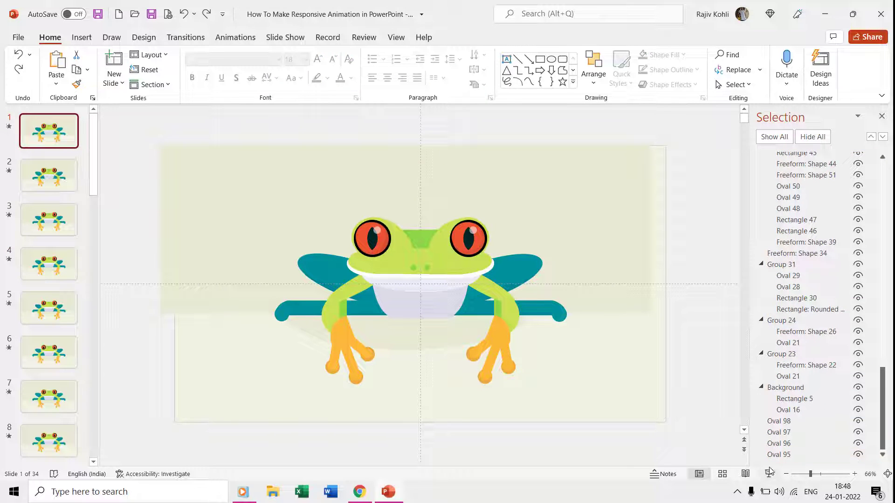